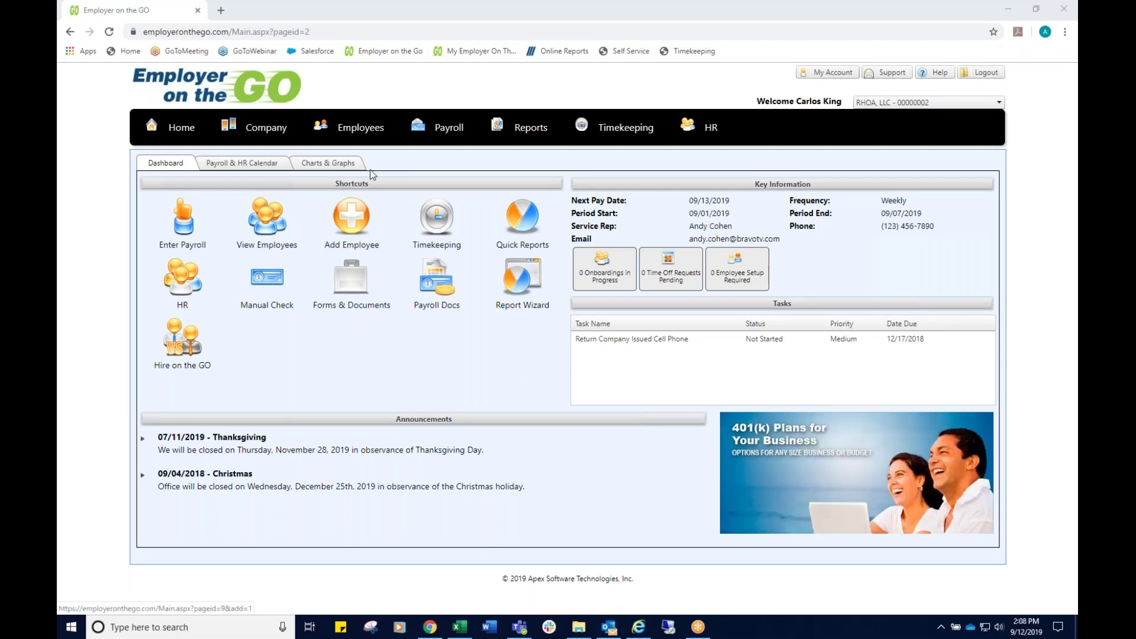
Step: Bring up the Employees menu in the dashboard's top navigation
mouse_move(374, 135)
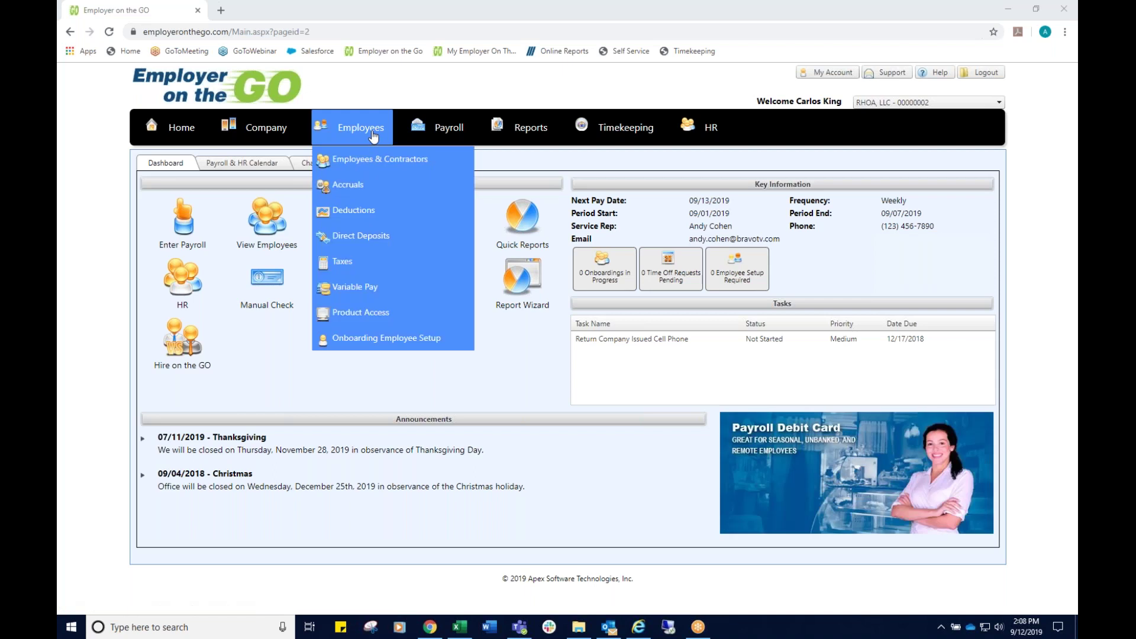
Step: Open Employees & Contractors, select Huq, and view their Direct Deposit/WC accounts
left_click(373, 168)
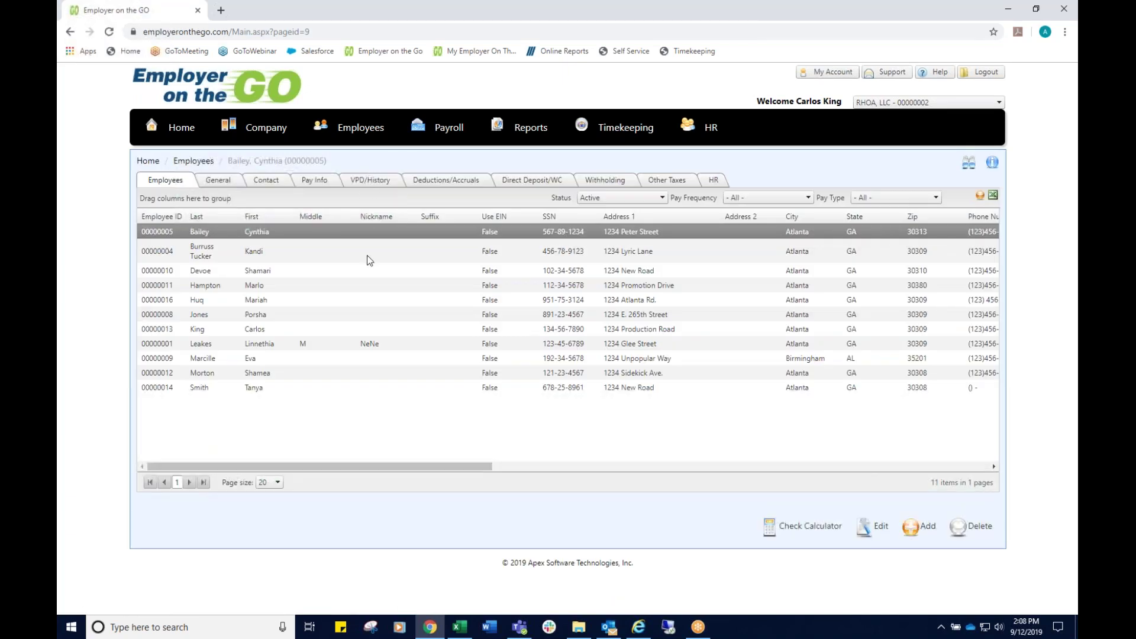
left_click(279, 301)
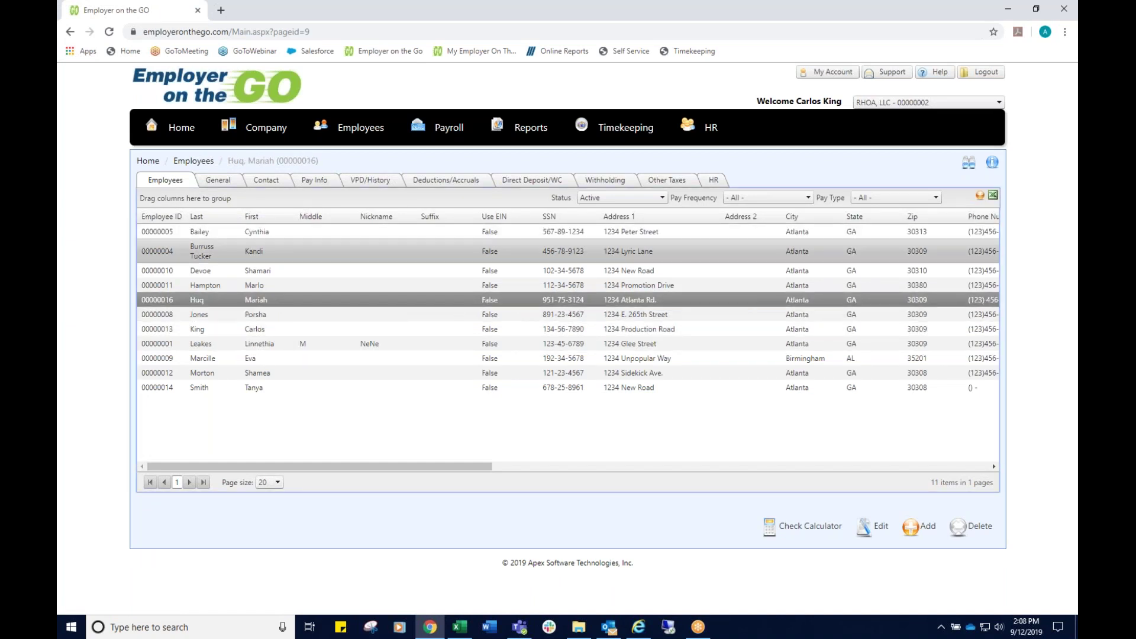
left_click(532, 180)
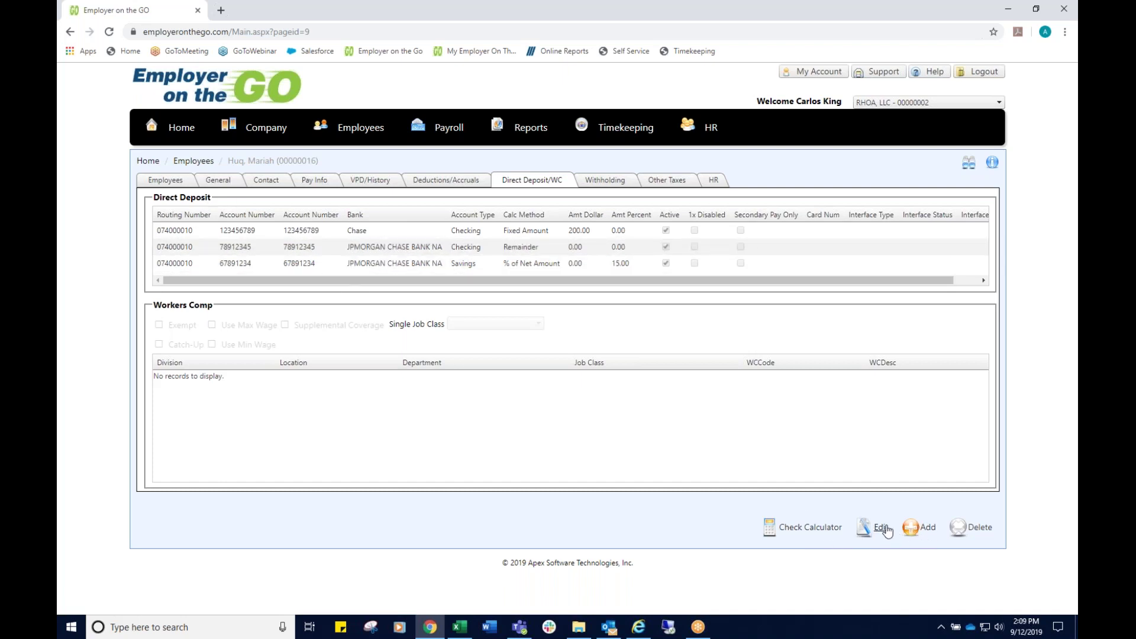
mouse_move(353, 127)
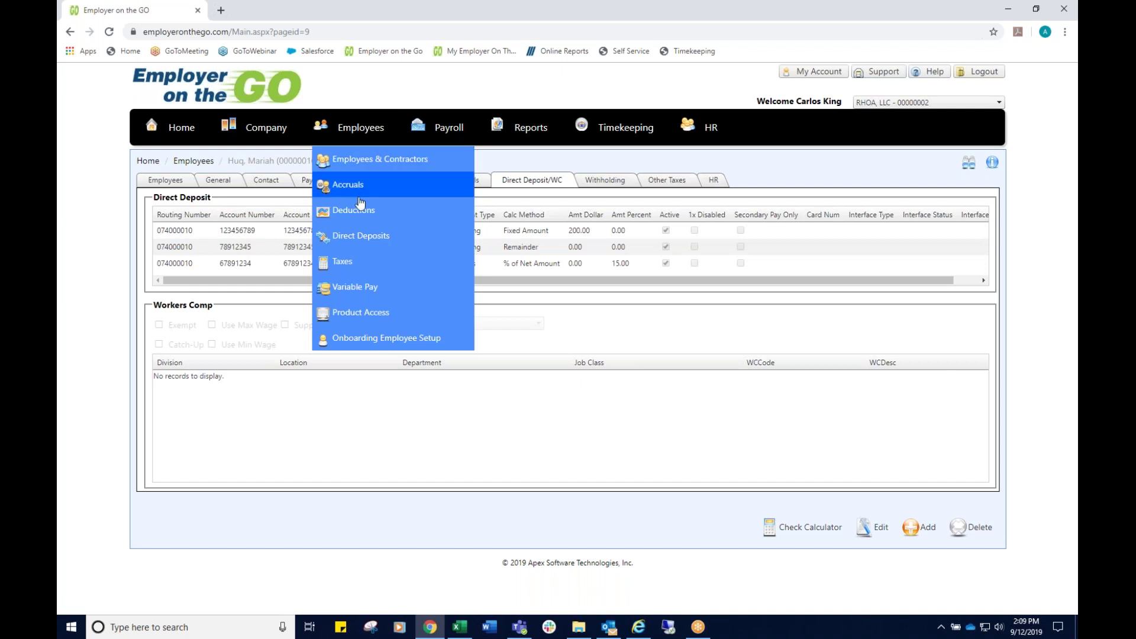
Step: Go to Employees > Direct Deposits to list the 13 active employees' accounts
left_click(358, 236)
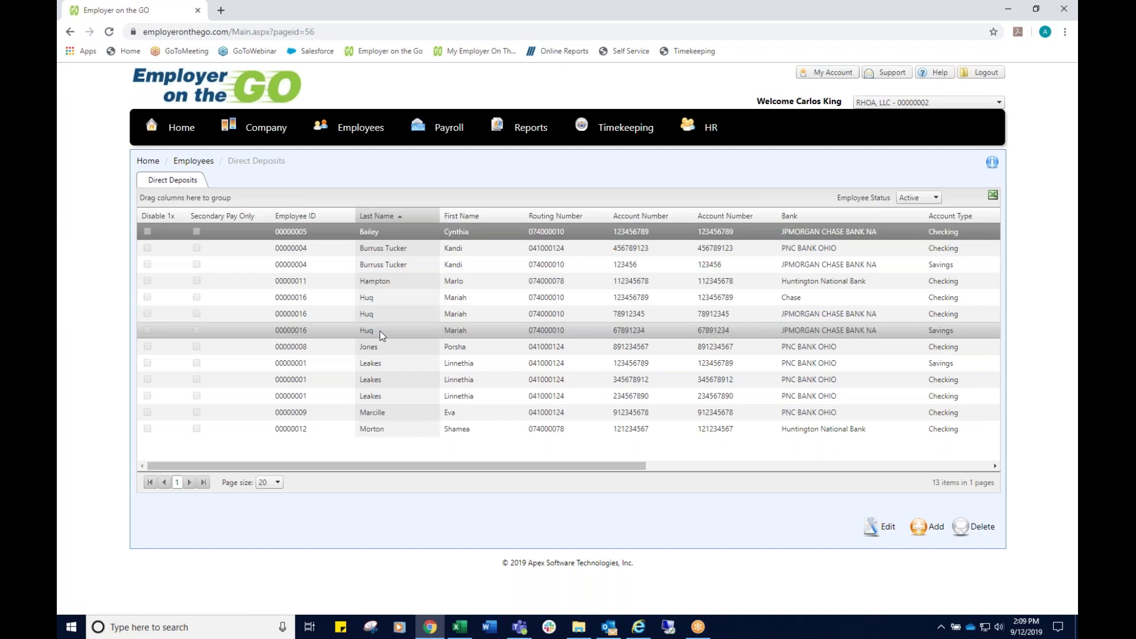
Step: Add a new direct deposit entry assigned to employee 00000004
left_click(936, 527)
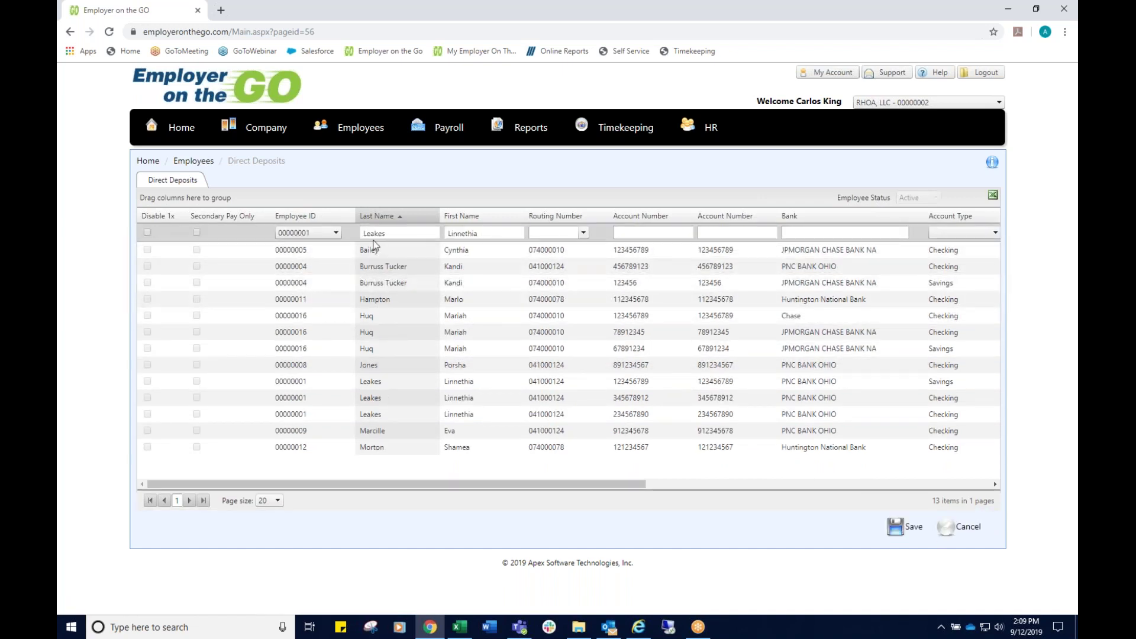
left_click(335, 232)
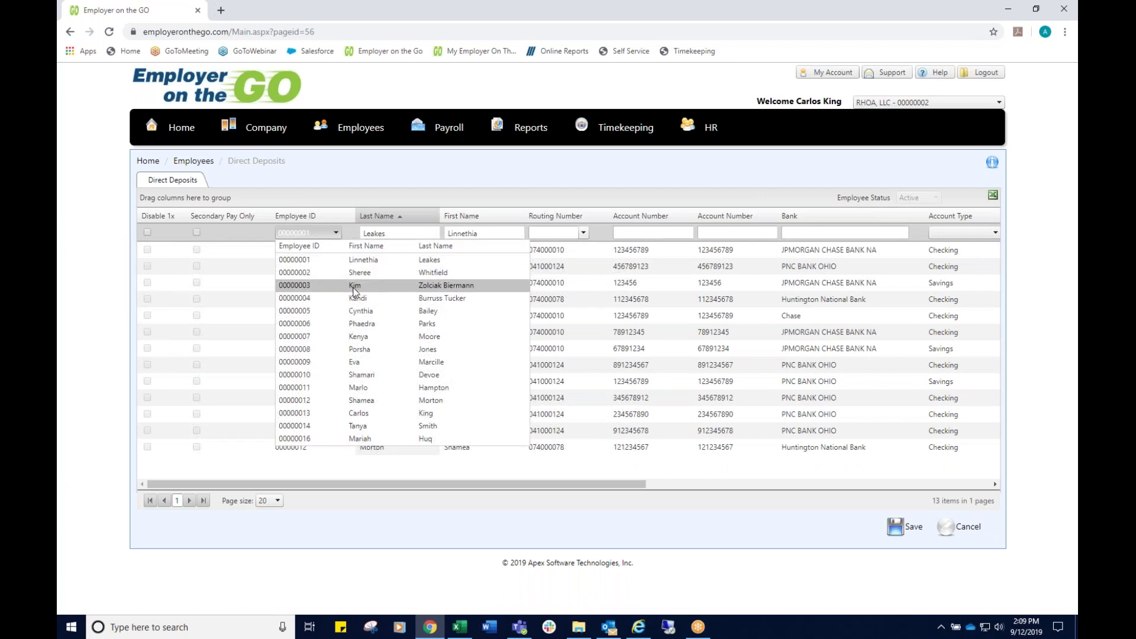
left_click(357, 298)
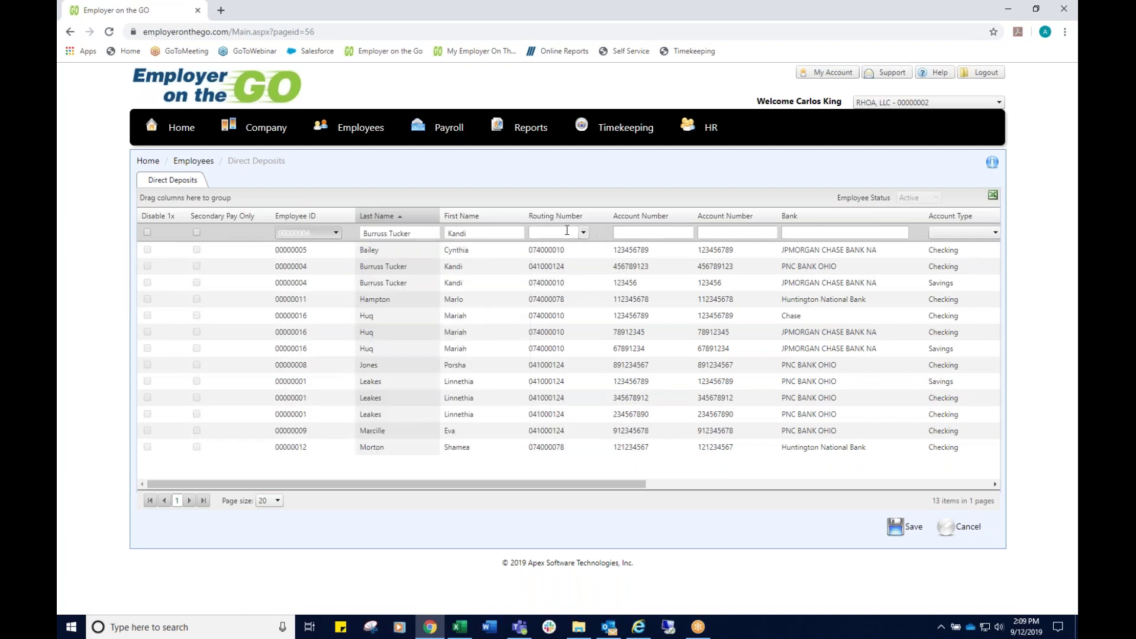
Step: Review the blank account fields and the Account Type and Calculation Method options without choosing any
left_click(662, 232)
left_click(711, 233)
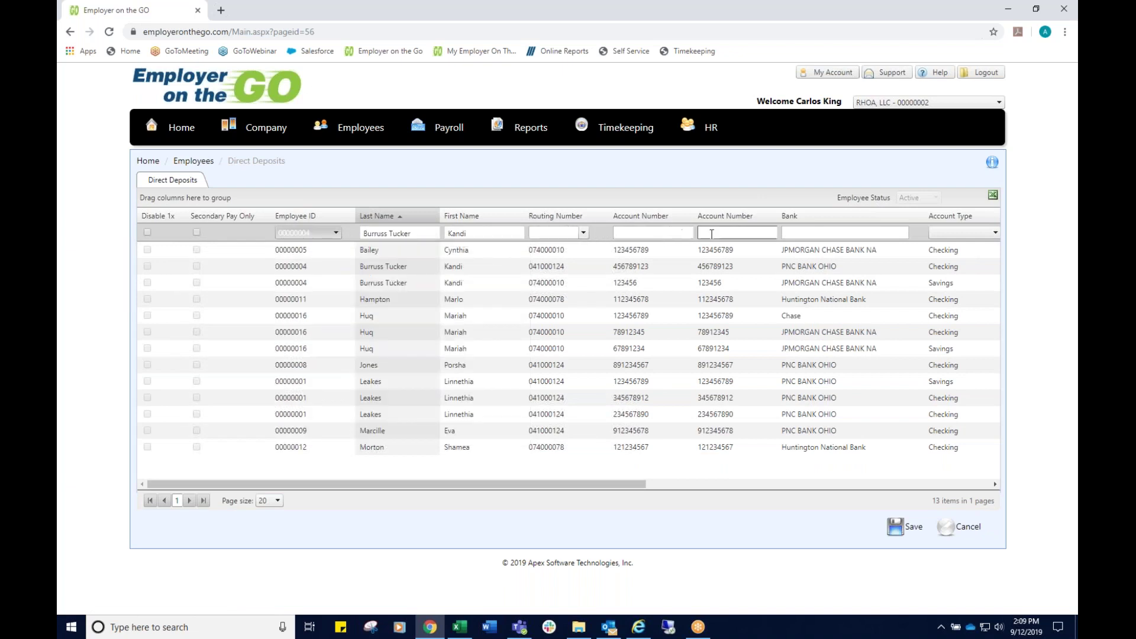
left_click(800, 233)
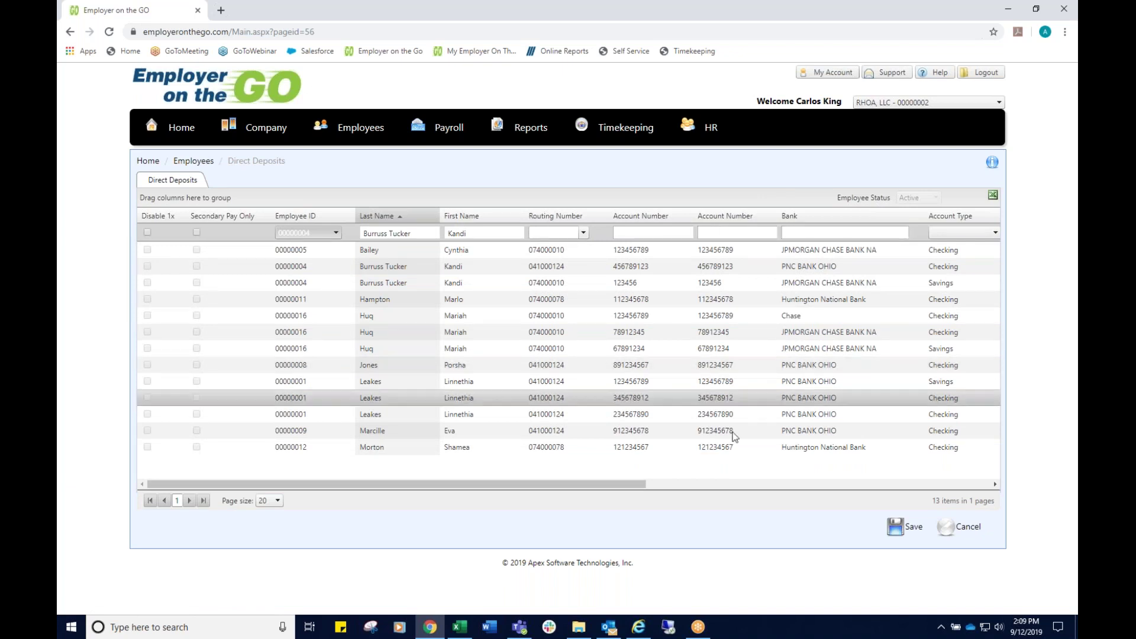
left_click_drag(647, 486, 802, 484)
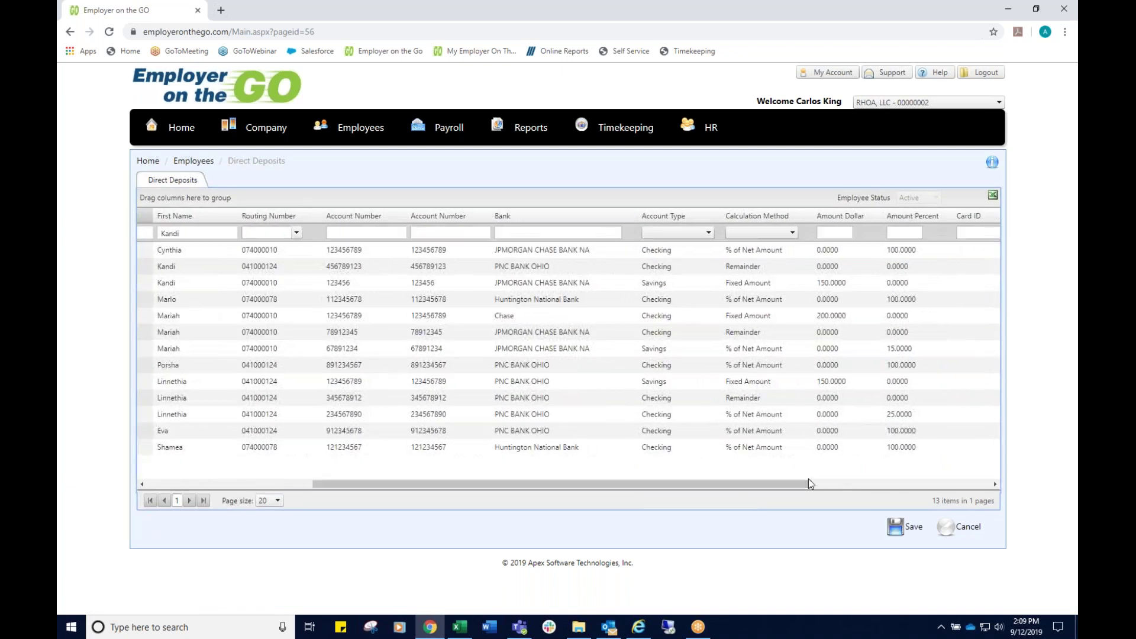
left_click(688, 233)
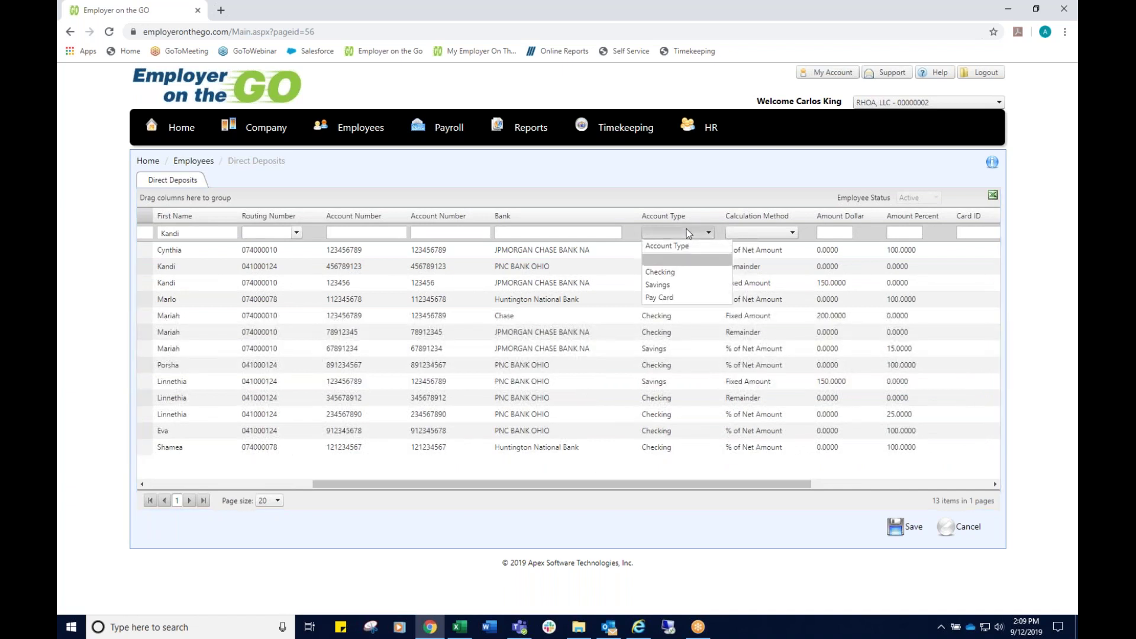
left_click(787, 233)
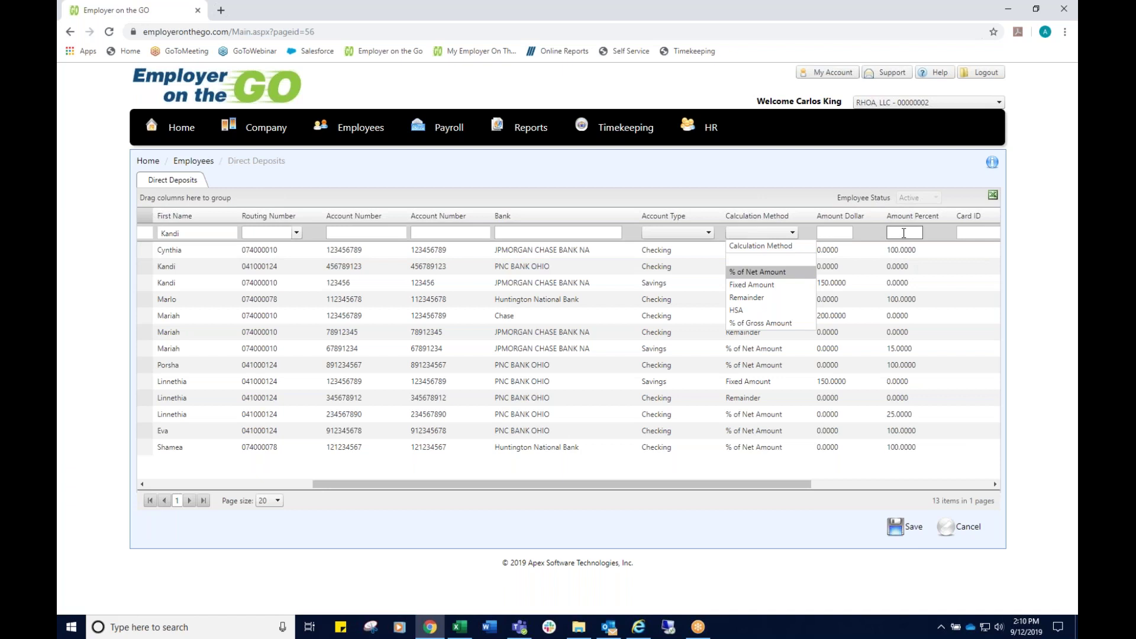
left_click(577, 185)
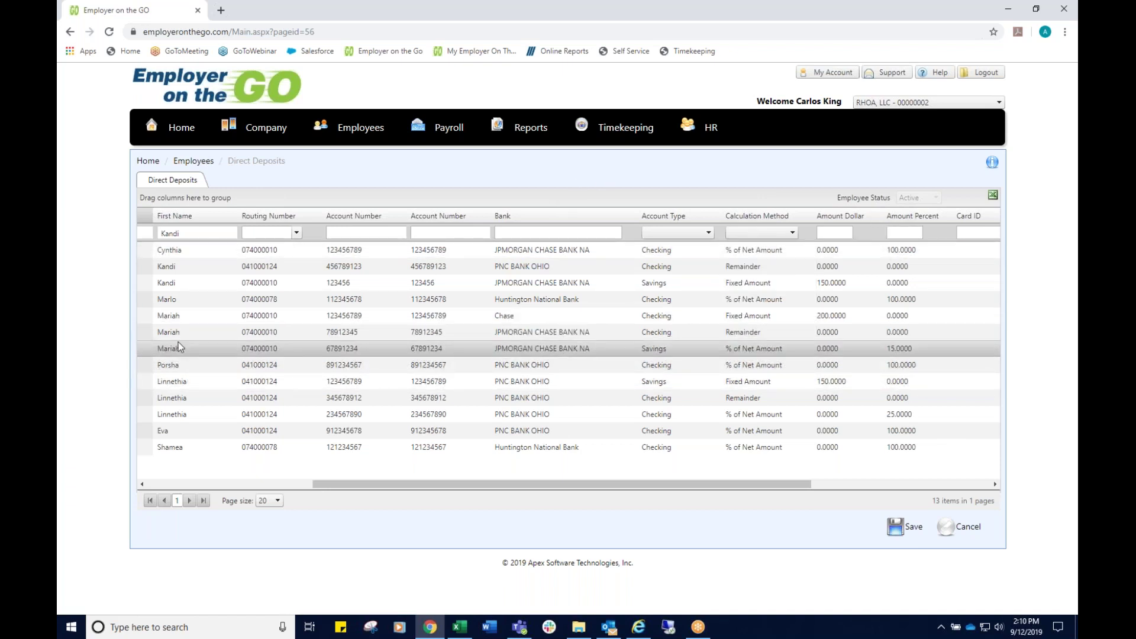
left_click_drag(474, 484, 254, 466)
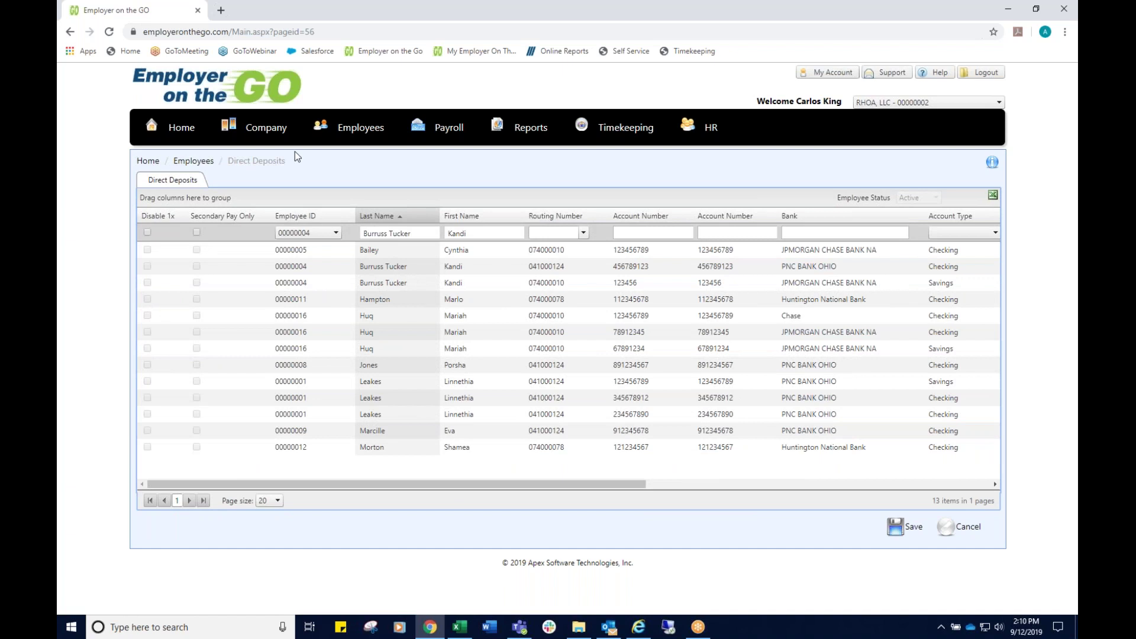
Step: Approve the 9/13/2019 weekly payroll from Payroll > Approve Payroll
mouse_move(445, 136)
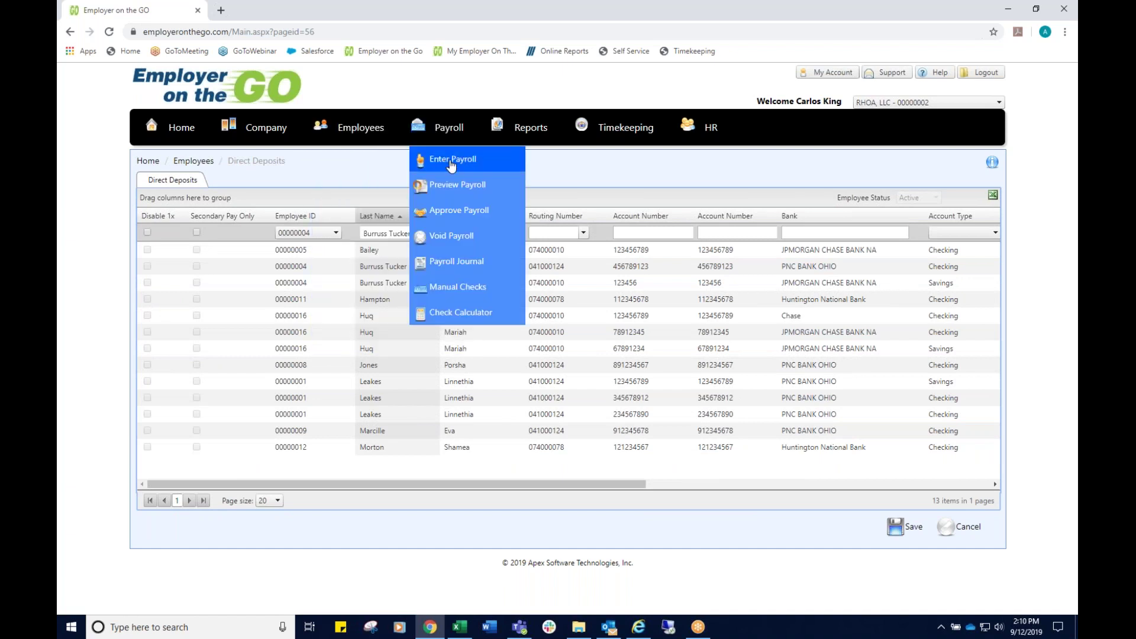
left_click(458, 212)
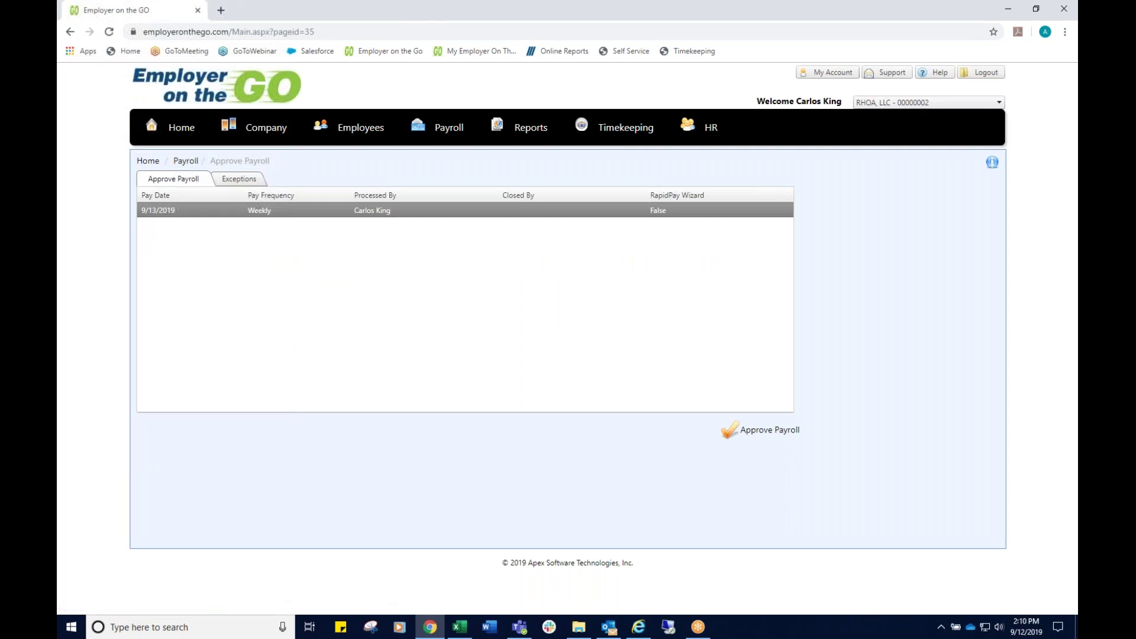
left_click(772, 433)
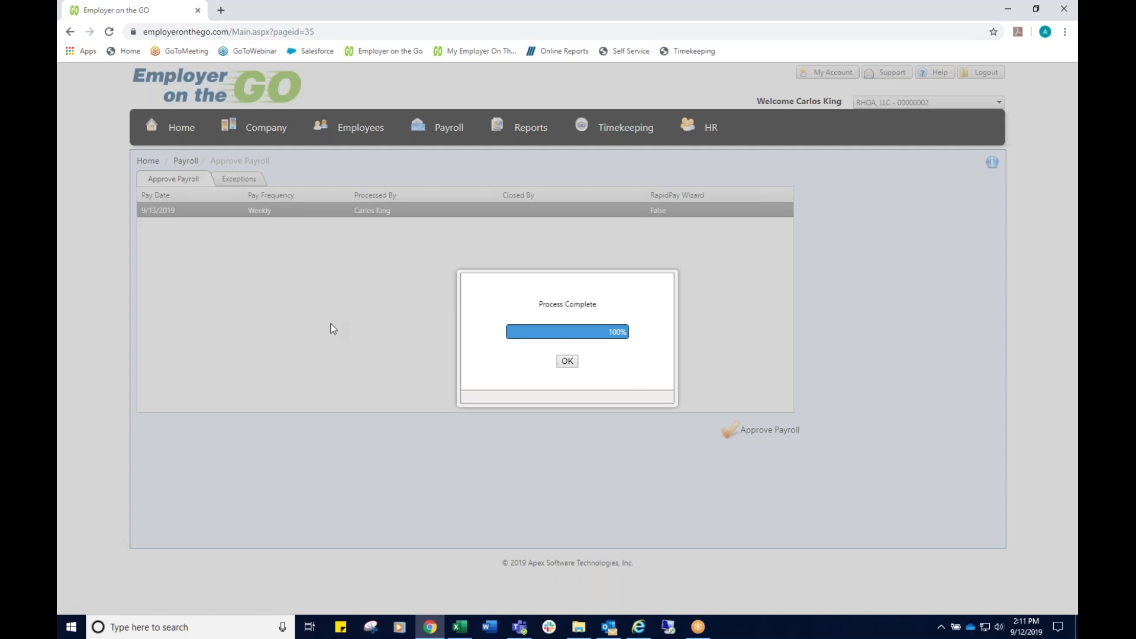
Step: Dismiss Process Complete and expand the 09/13/2019 row under Reports > Payroll Documents
left_click(568, 361)
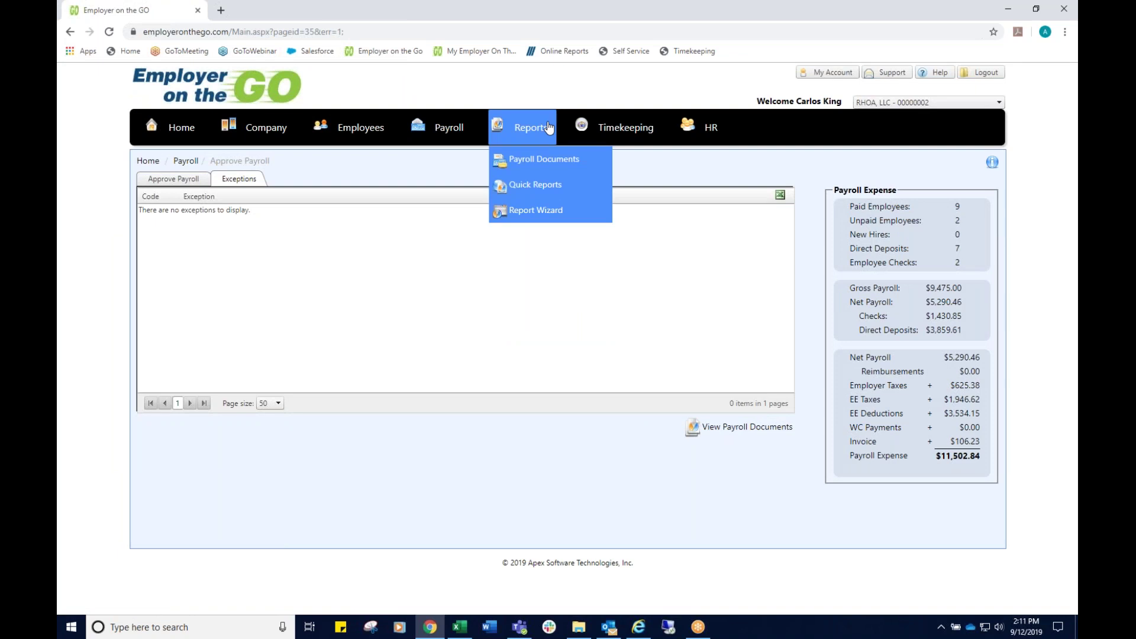
left_click(544, 157)
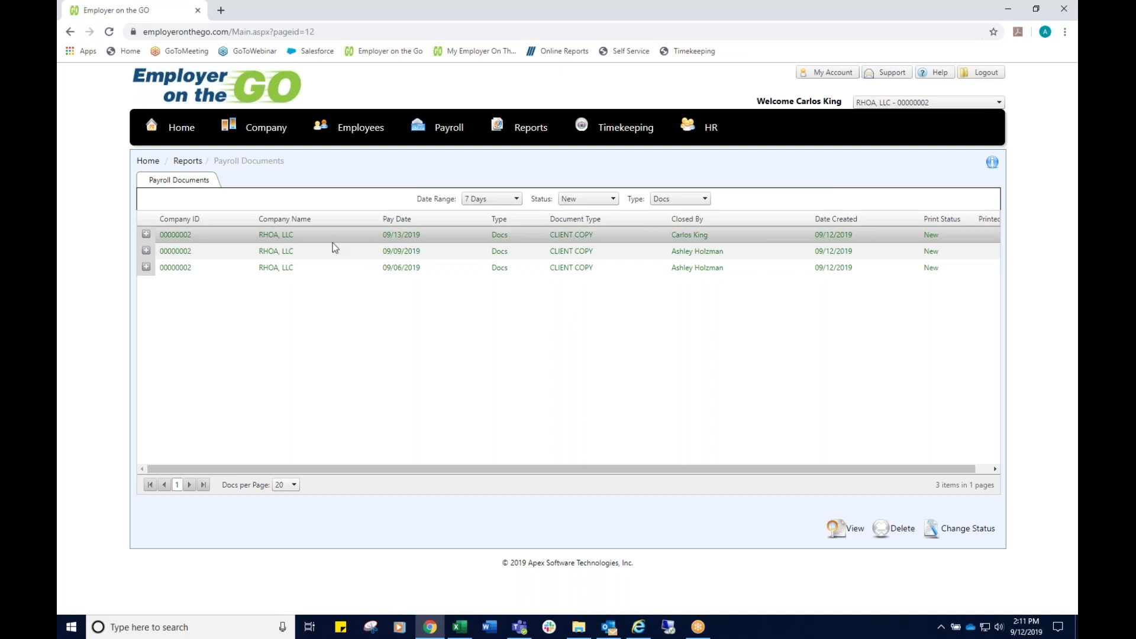
left_click(146, 235)
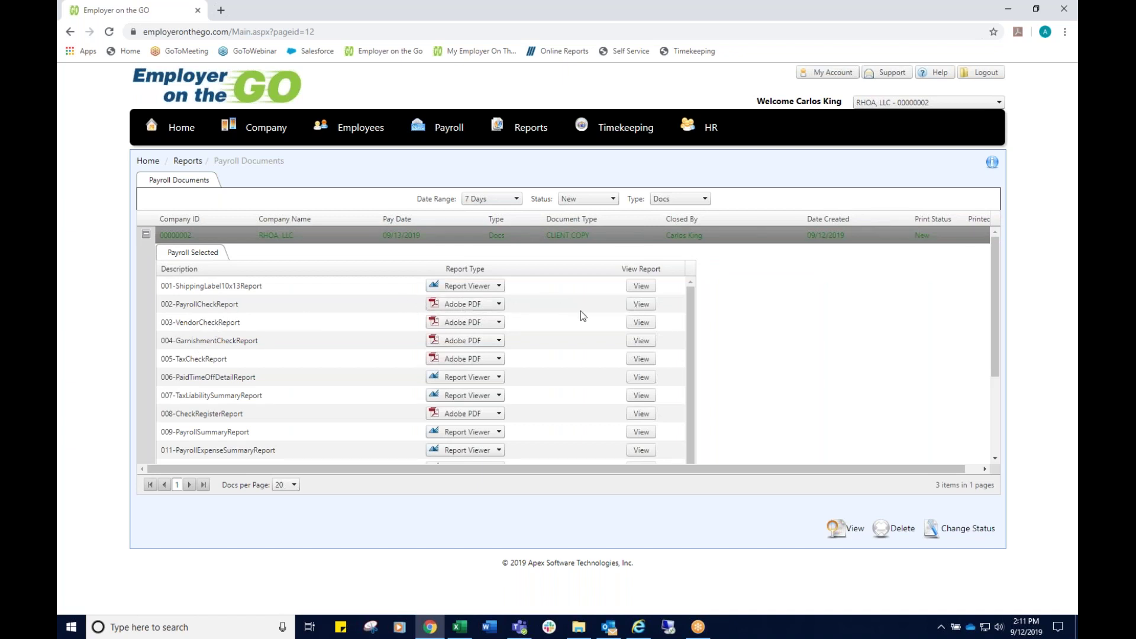
left_click(641, 305)
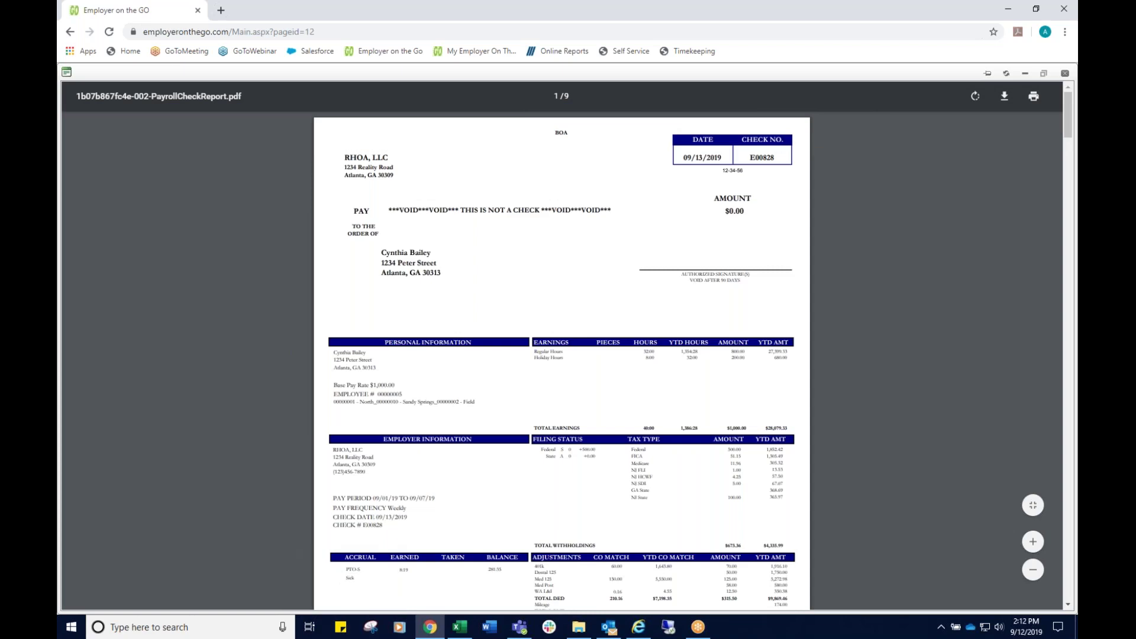
scroll(561, 347, "down", 13)
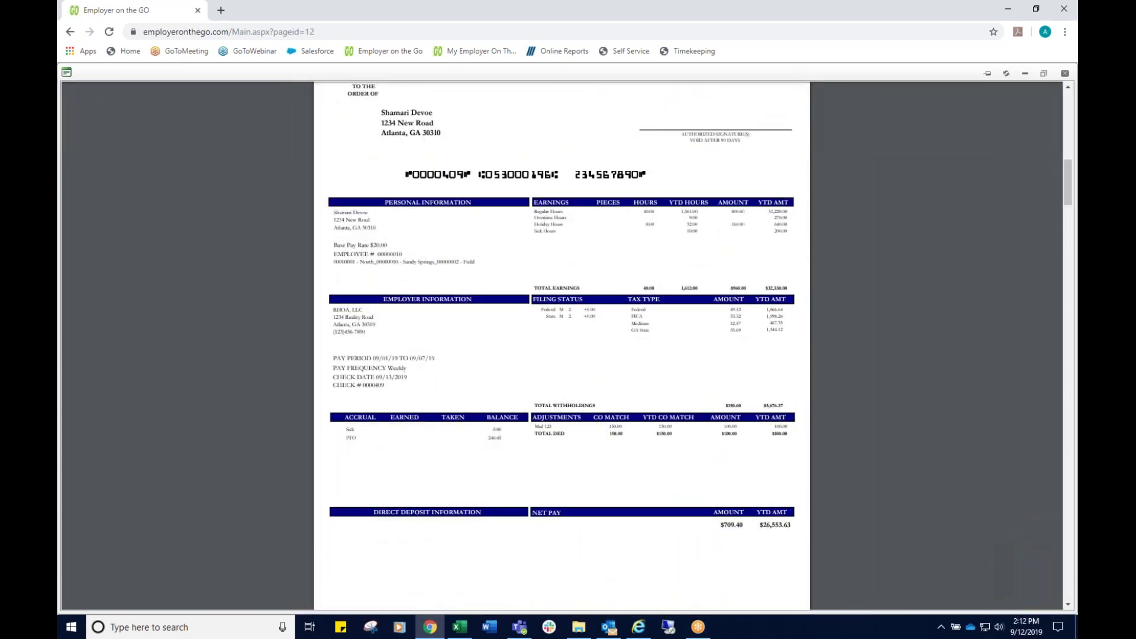
scroll(562, 347, "down", 12)
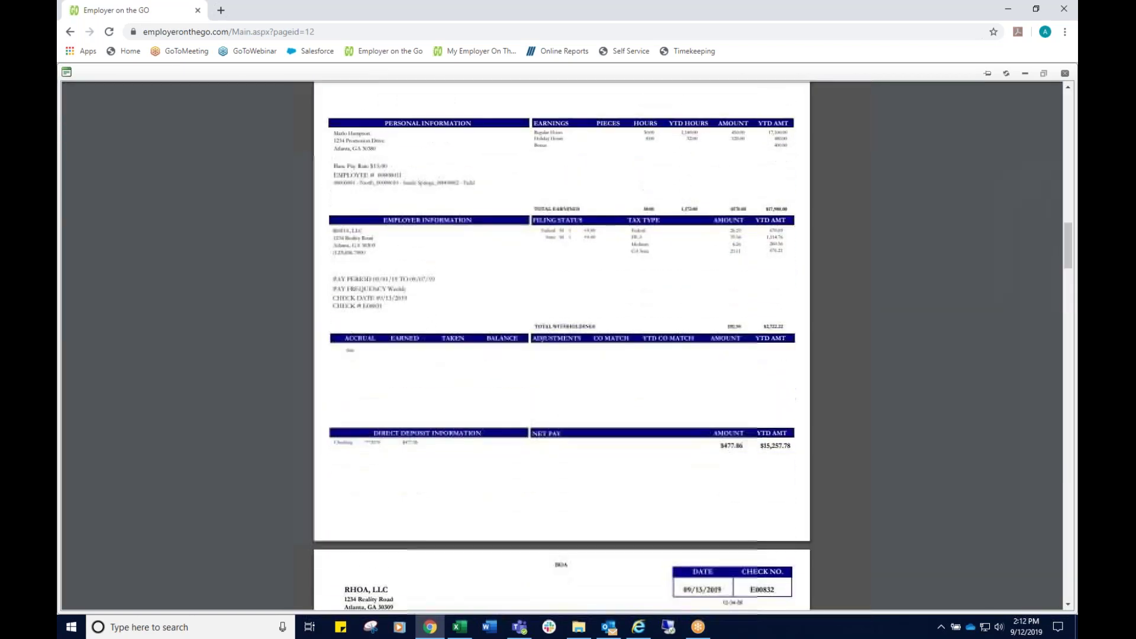
scroll(562, 346, "down", 12)
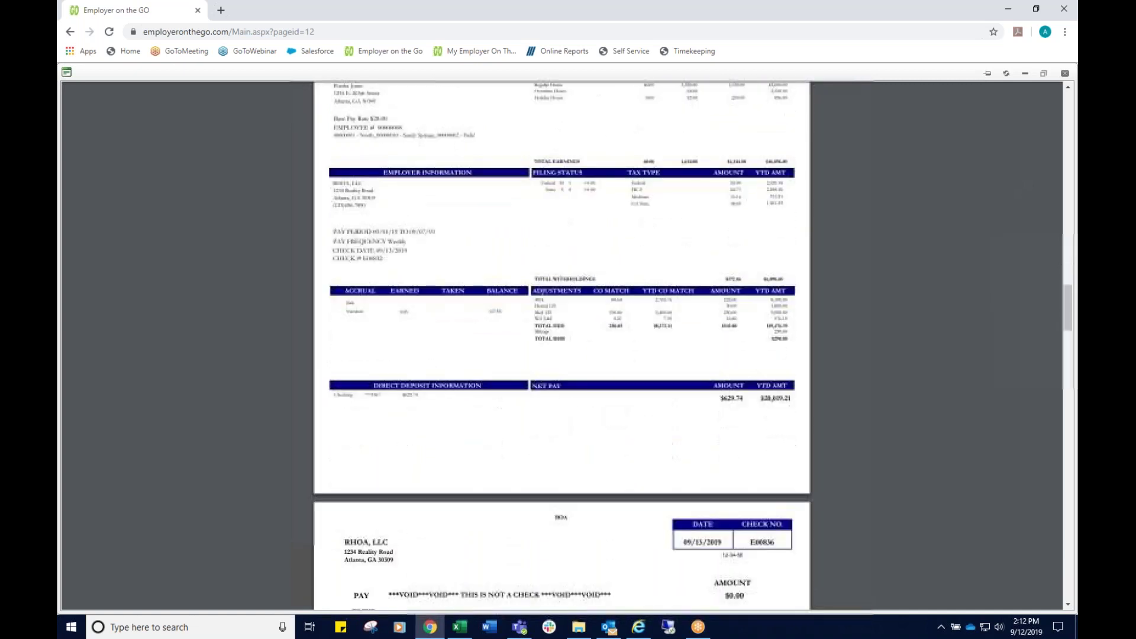
scroll(562, 346, "down", 12)
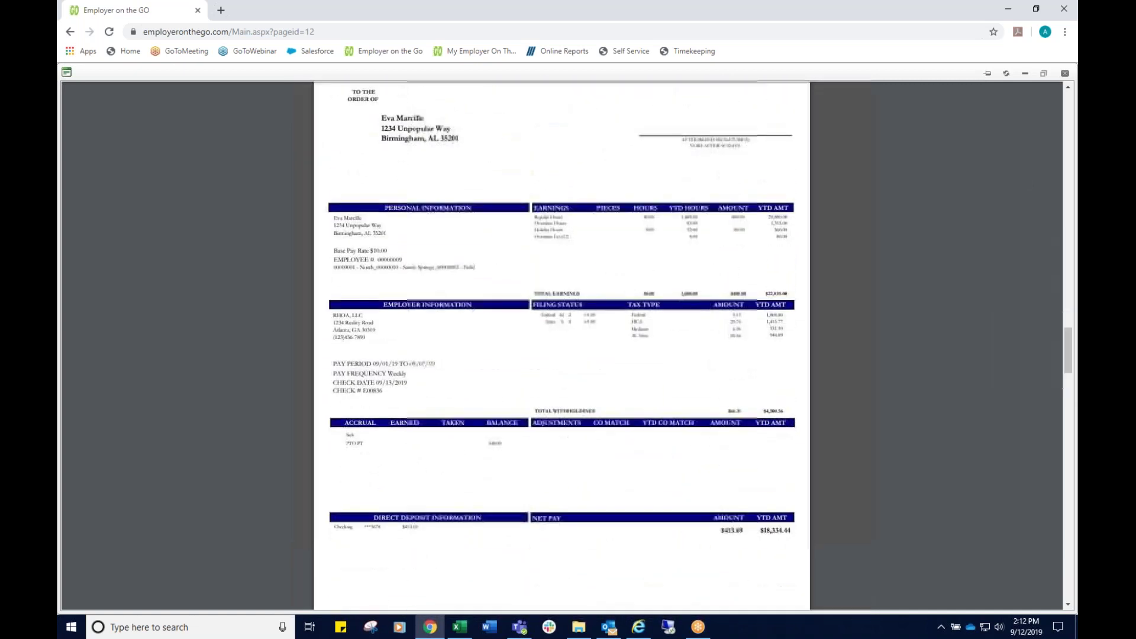
scroll(562, 346, "down", 8)
scroll(561, 347, "down", 15)
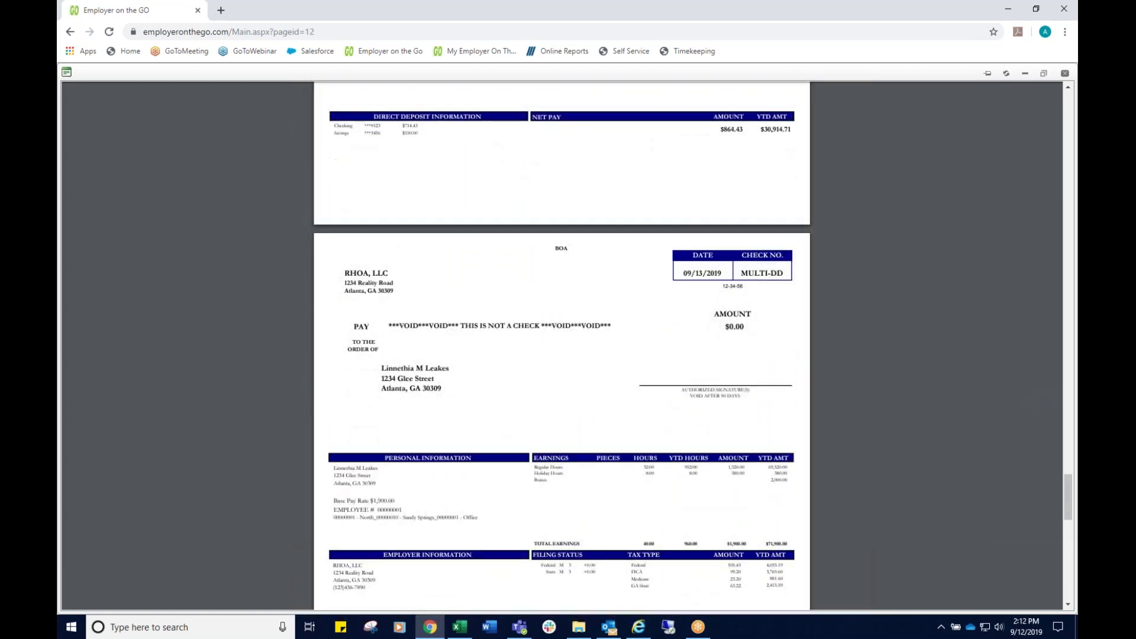
scroll(562, 346, "down", 15)
scroll(561, 346, "down", 7)
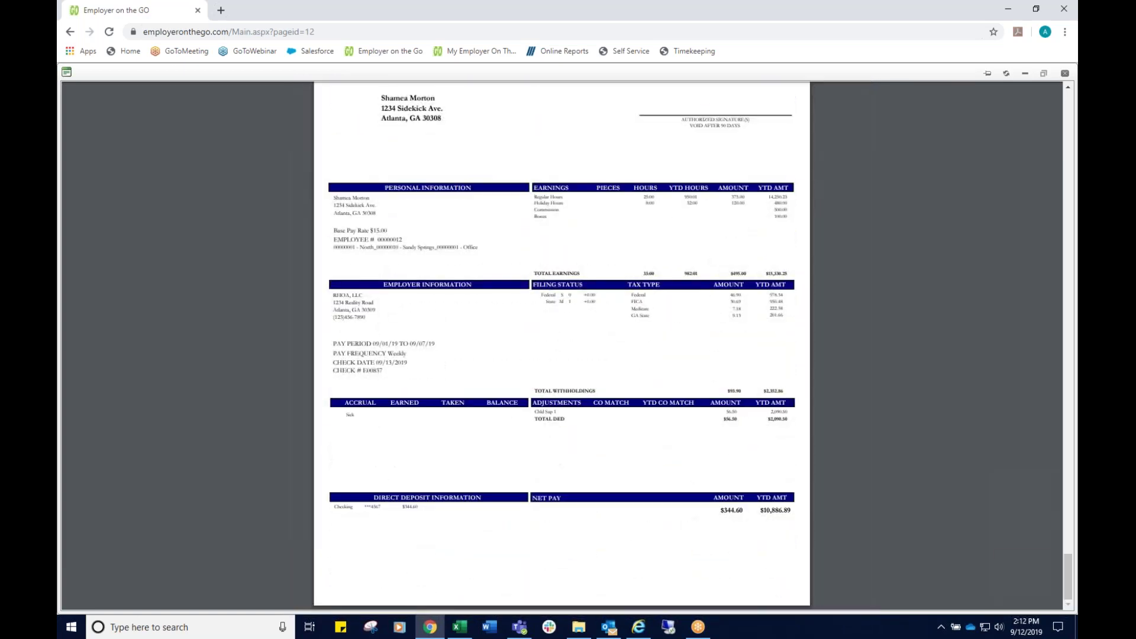
scroll(562, 346, "up", 20)
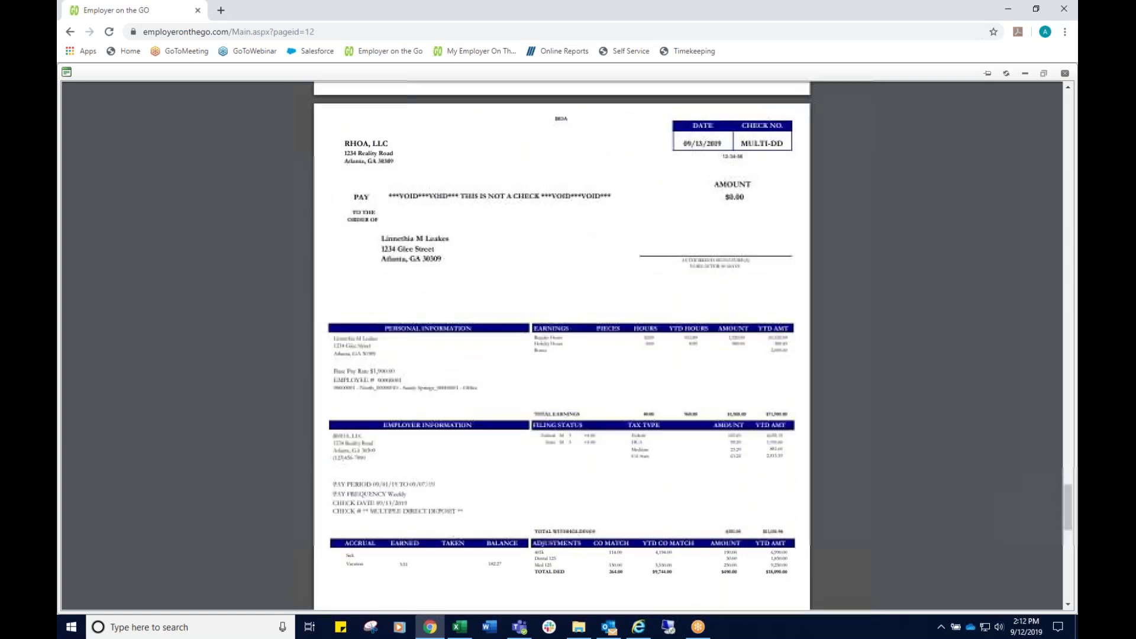
scroll(562, 346, "up", 12)
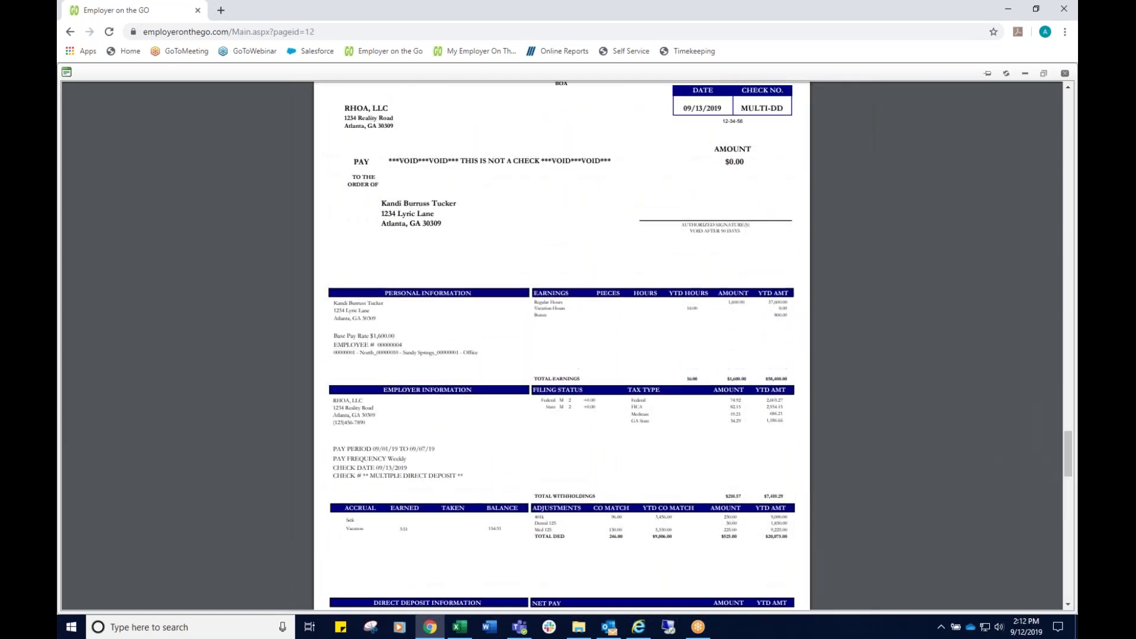
scroll(561, 346, "up", 20)
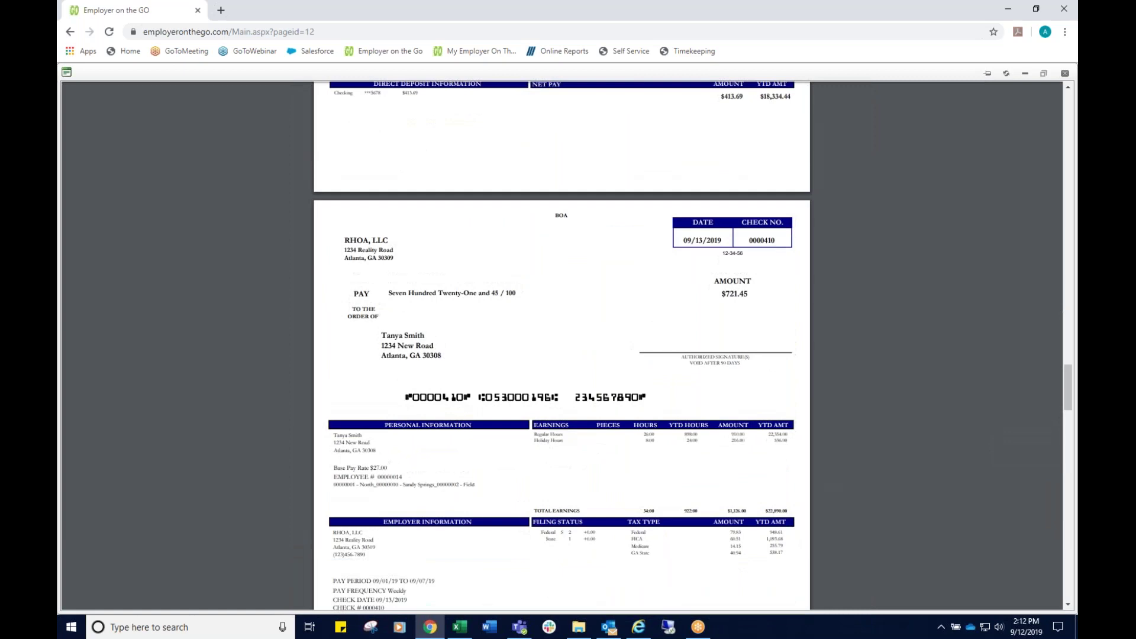
scroll(561, 346, "up", 15)
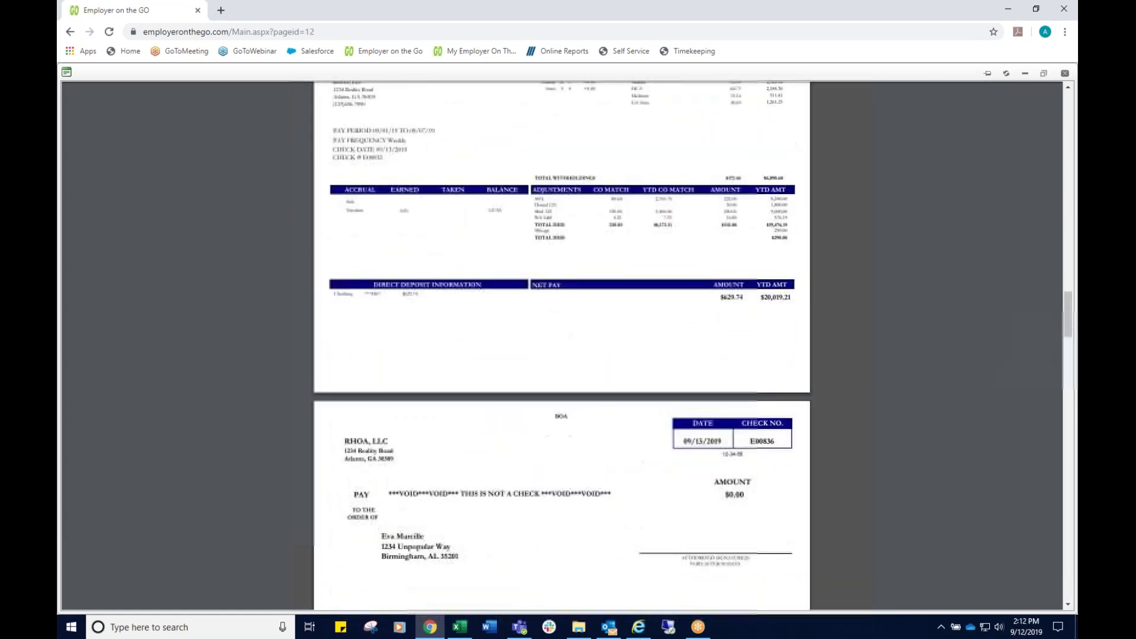
scroll(561, 346, "up", 15)
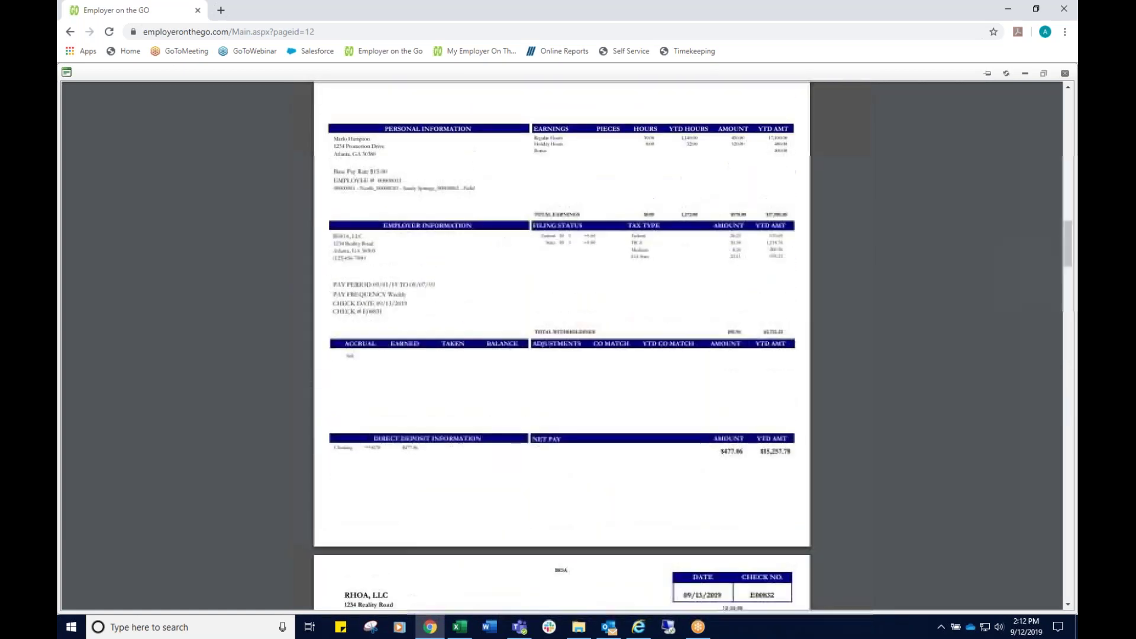
scroll(562, 346, "up", 15)
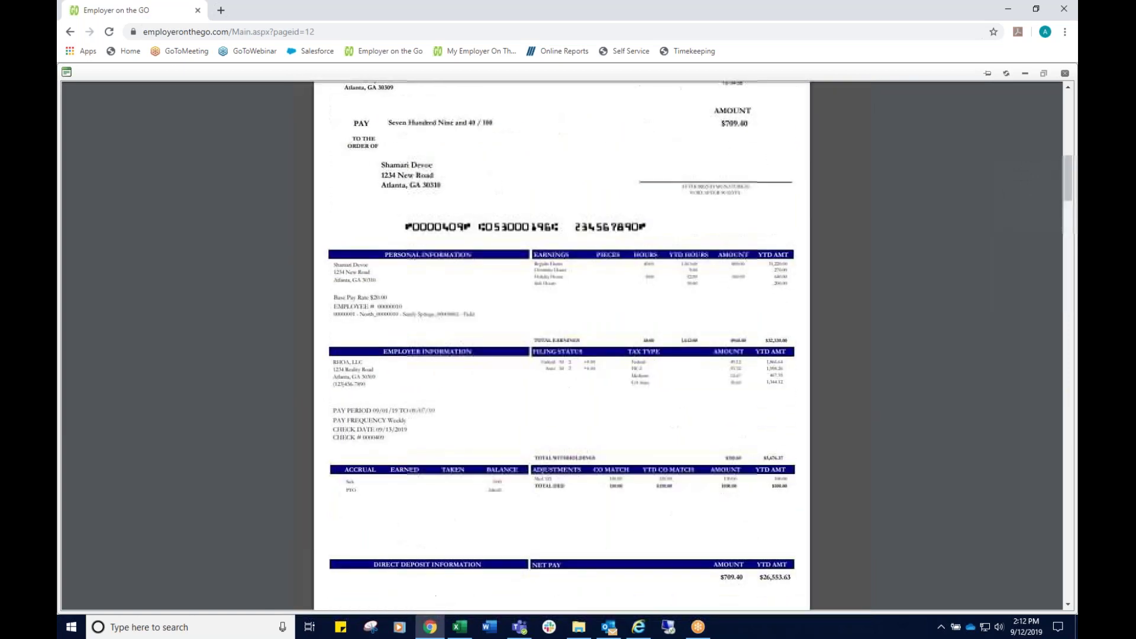
scroll(562, 346, "up", 10)
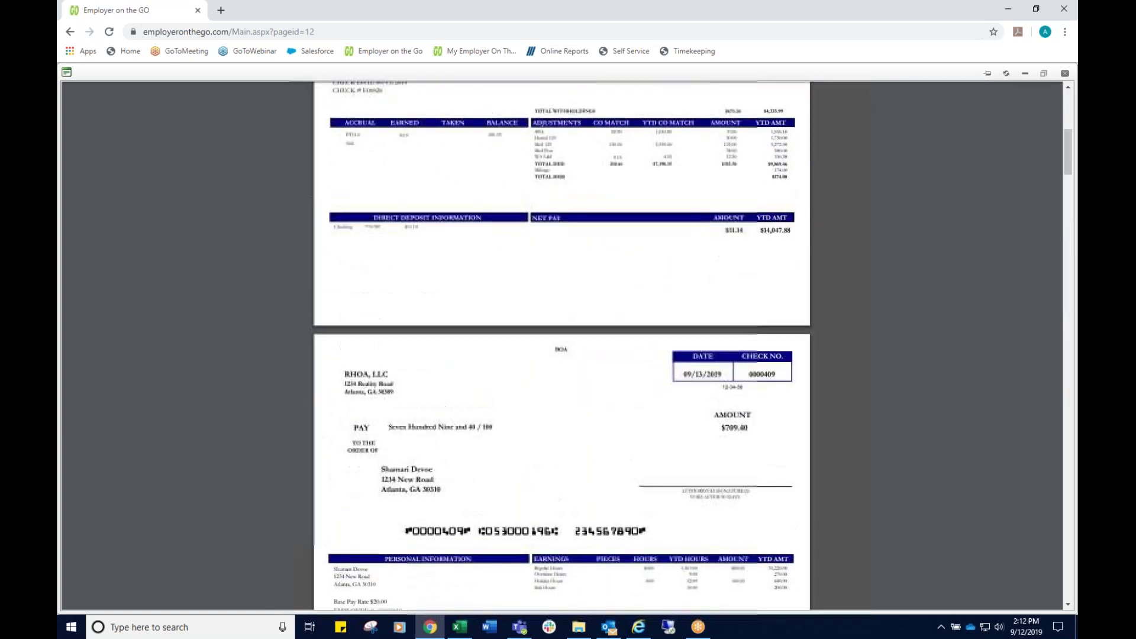
scroll(562, 346, "up", 2)
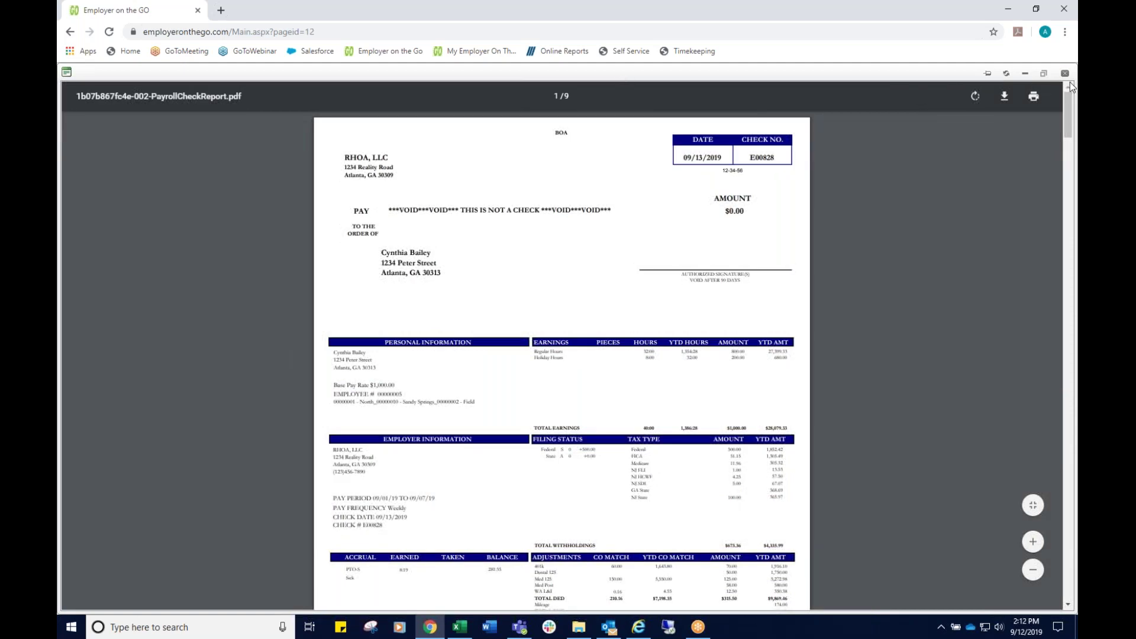
scroll(875, 355, "down", 20)
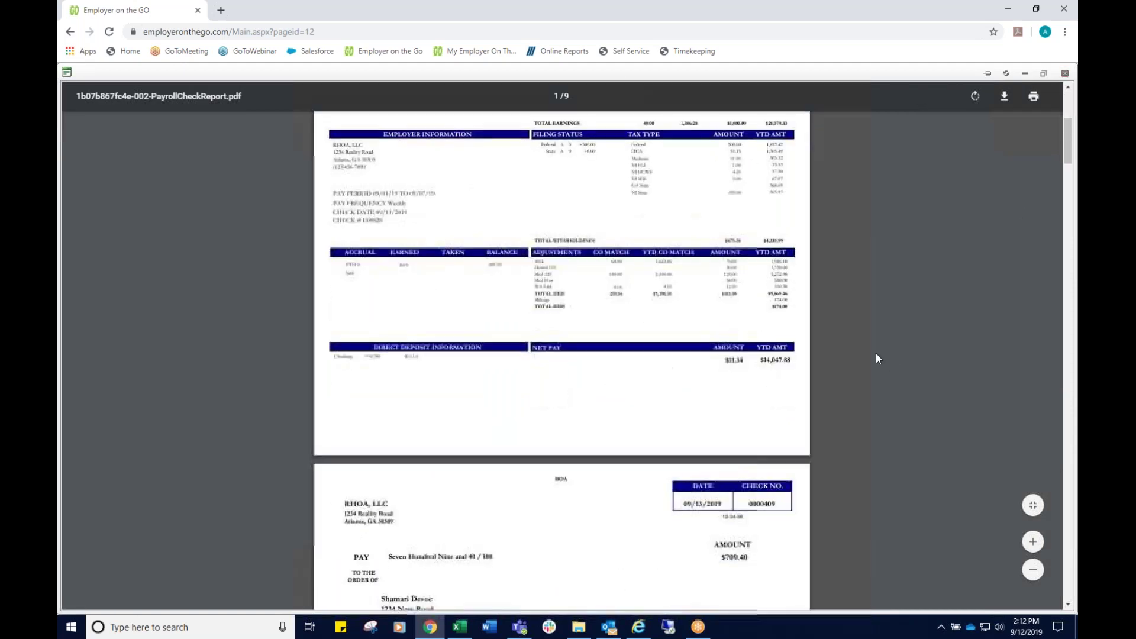
scroll(876, 354, "down", 10)
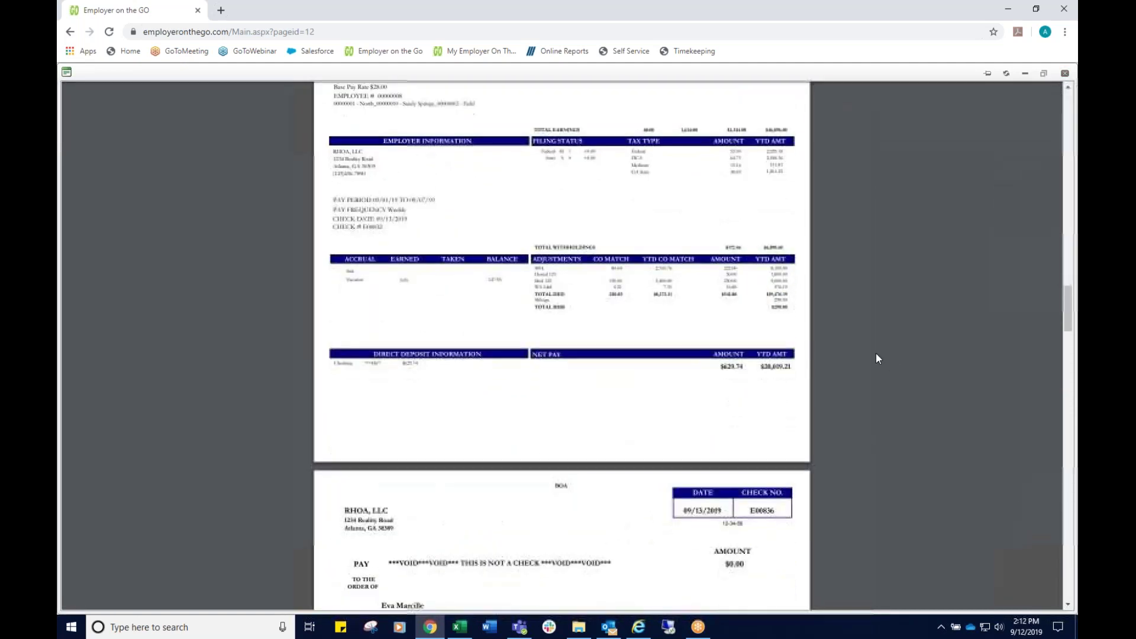
scroll(876, 355, "down", 9)
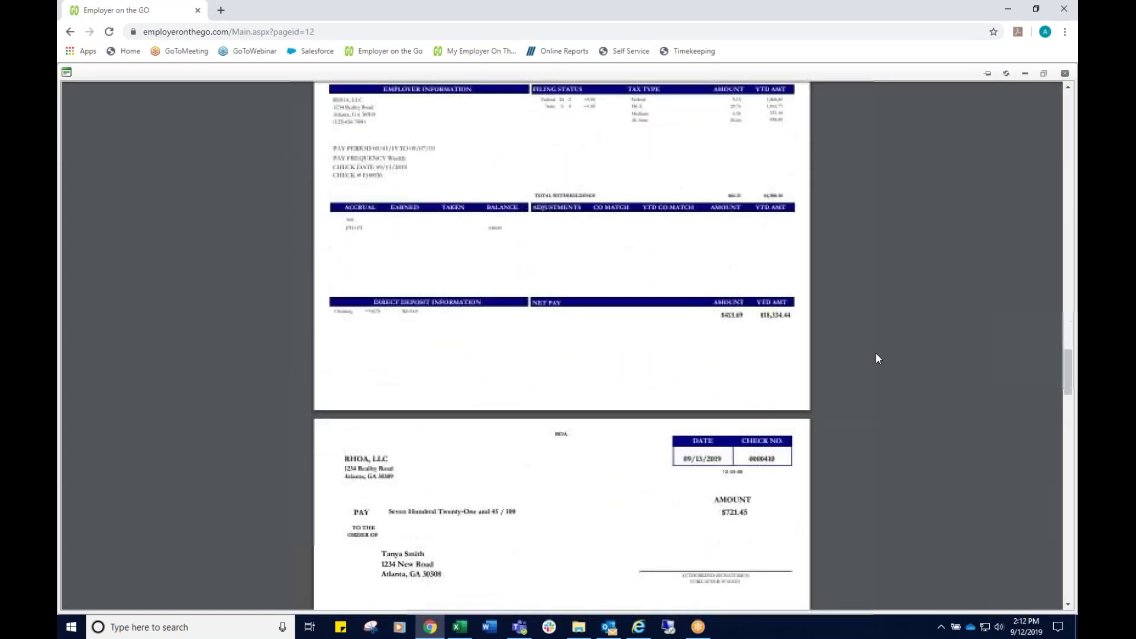
scroll(876, 359, "down", 8)
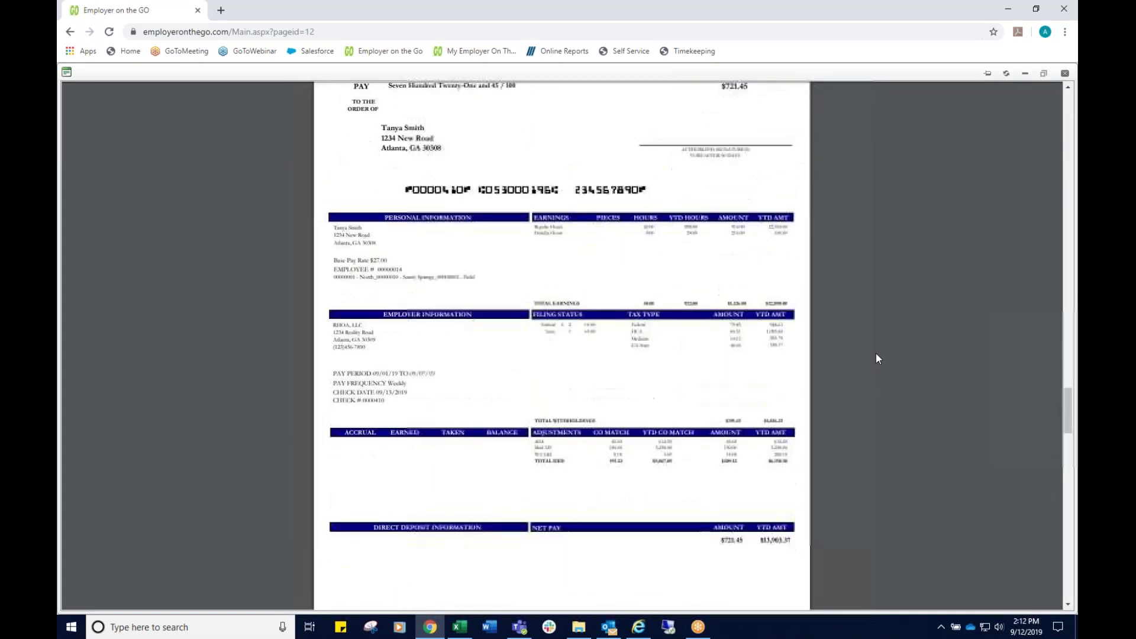
scroll(875, 353, "down", 4)
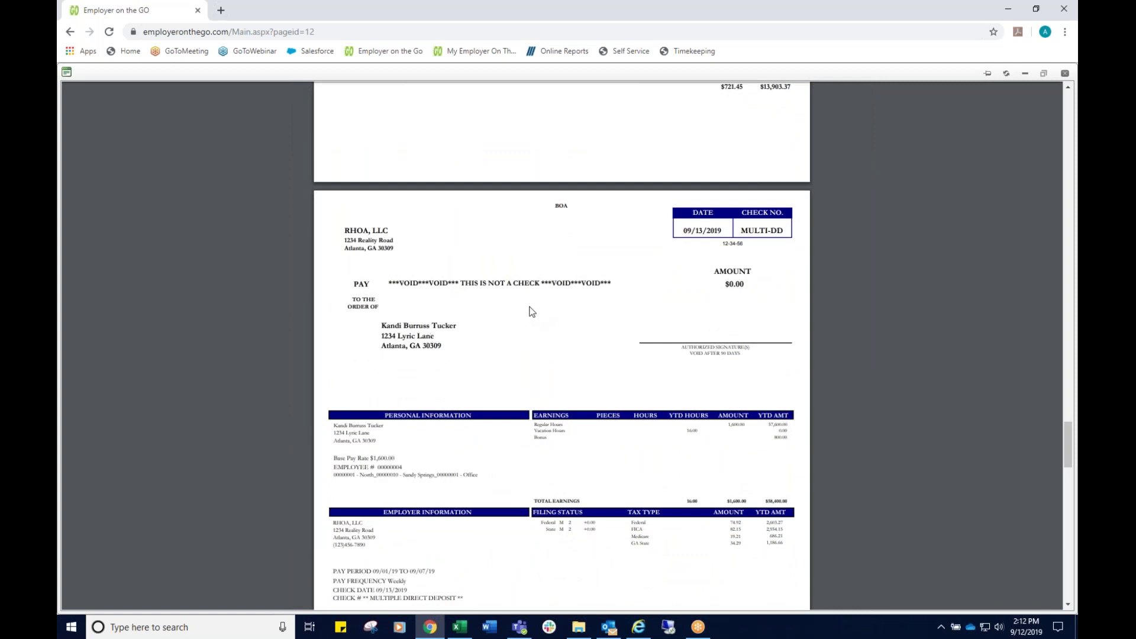
left_click_drag(737, 231, 780, 230)
scroll(519, 307, "down", 7)
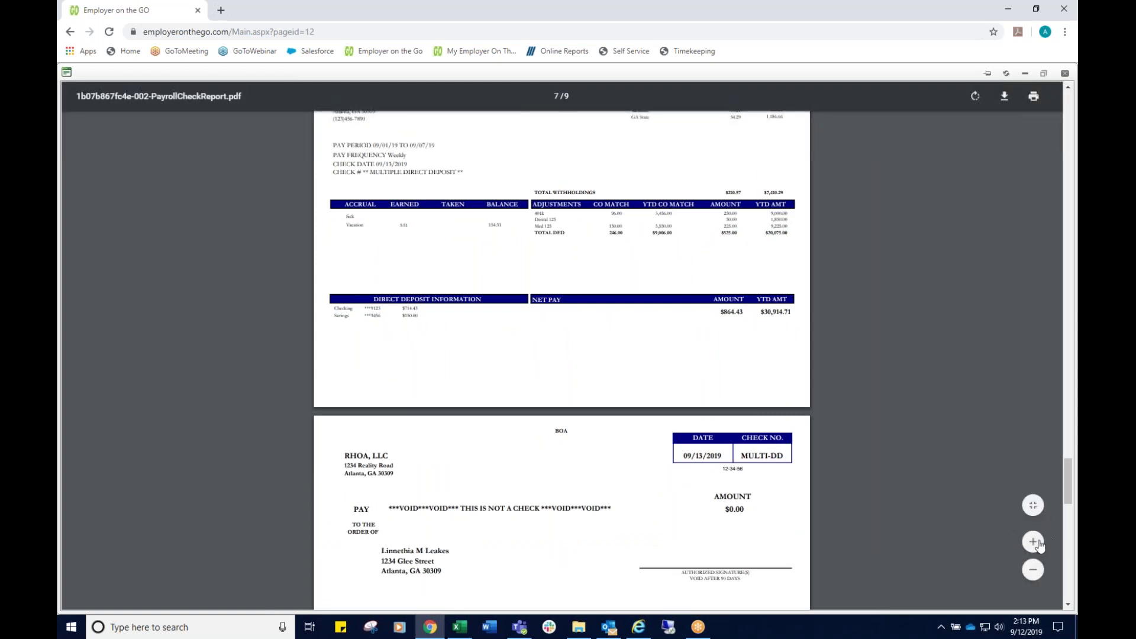
left_click(1033, 542)
left_click(1033, 542)
left_click(1033, 542)
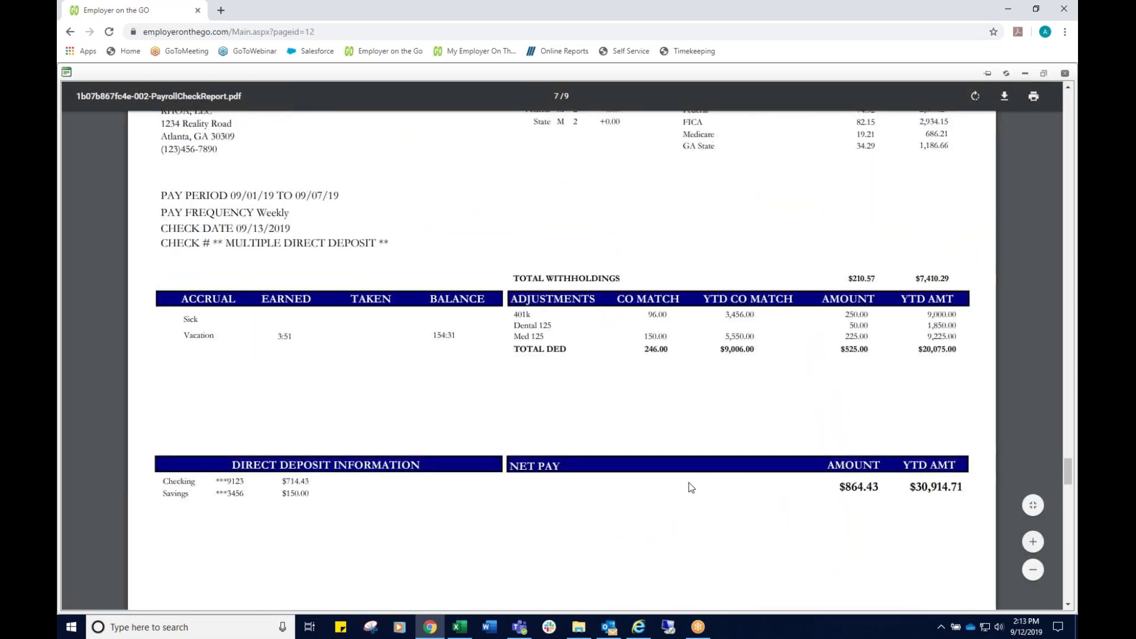
scroll(691, 487, "down", 2)
left_click_drag(162, 359, 366, 372)
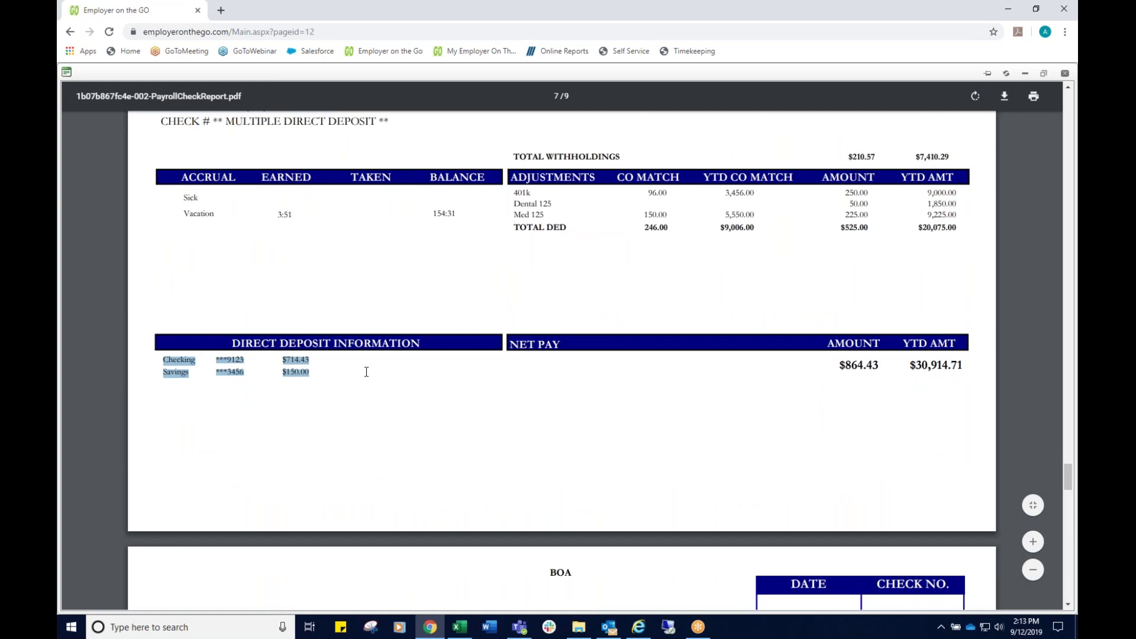
left_click(390, 403)
scroll(391, 404, "down", 20)
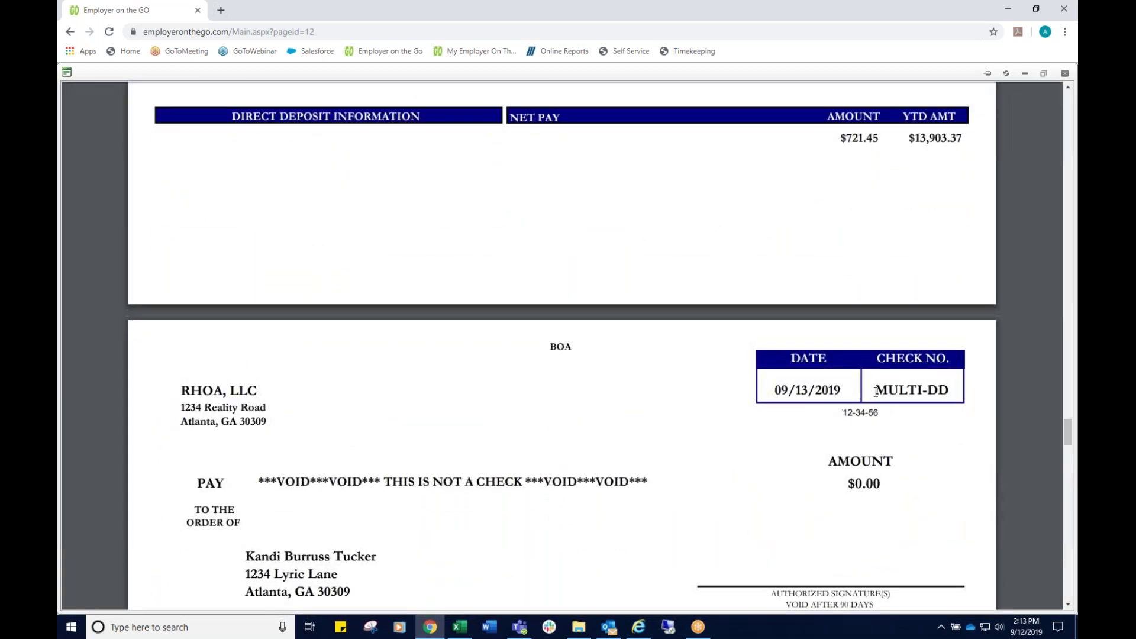
left_click_drag(876, 390, 984, 388)
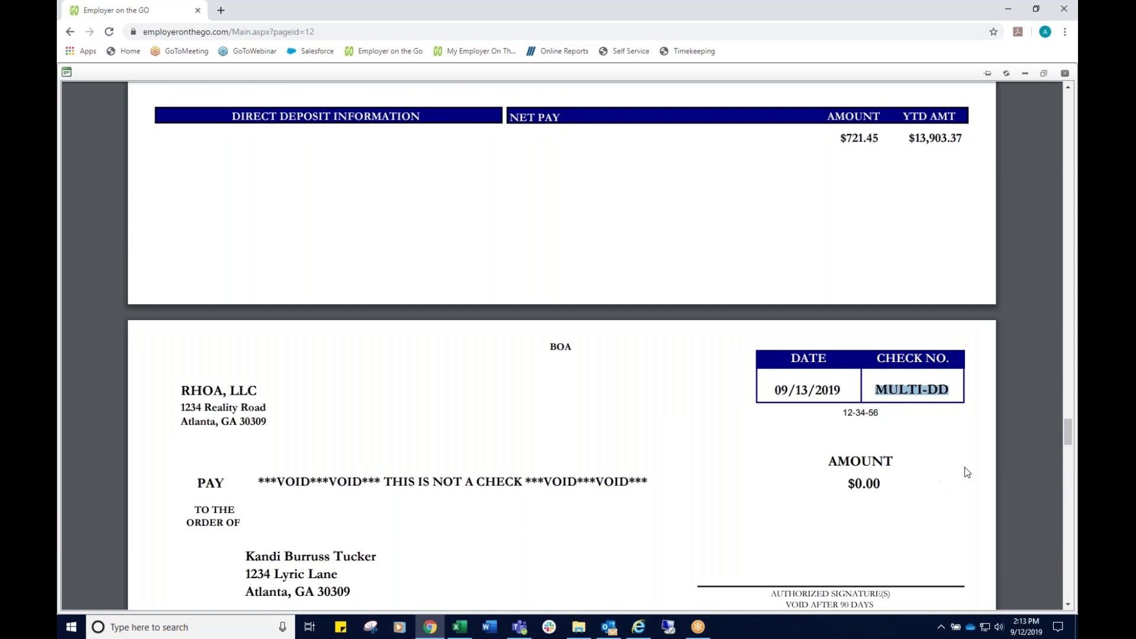
scroll(965, 467, "down", 5)
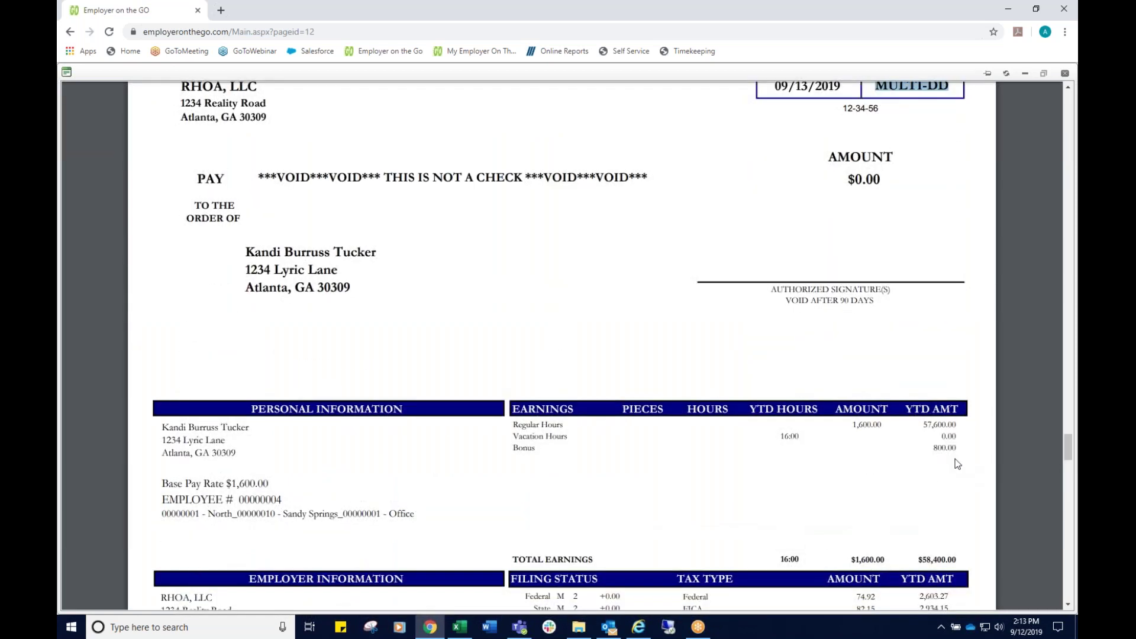
Step: Close the payroll check report PDF and bring up the Employees menu
left_click(1065, 73)
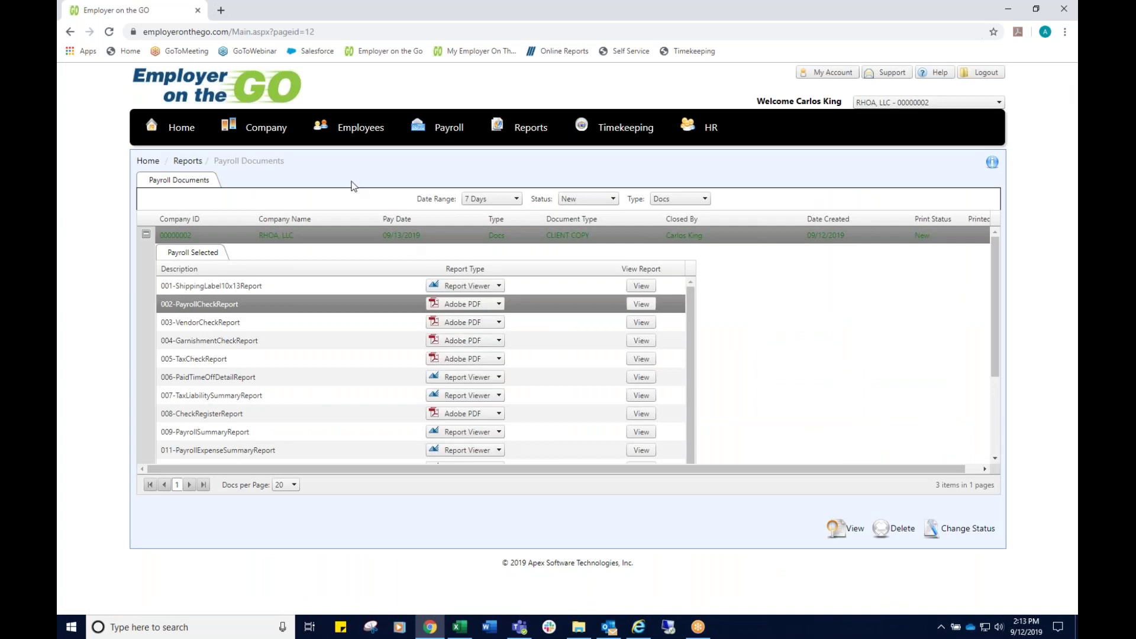
left_click(362, 126)
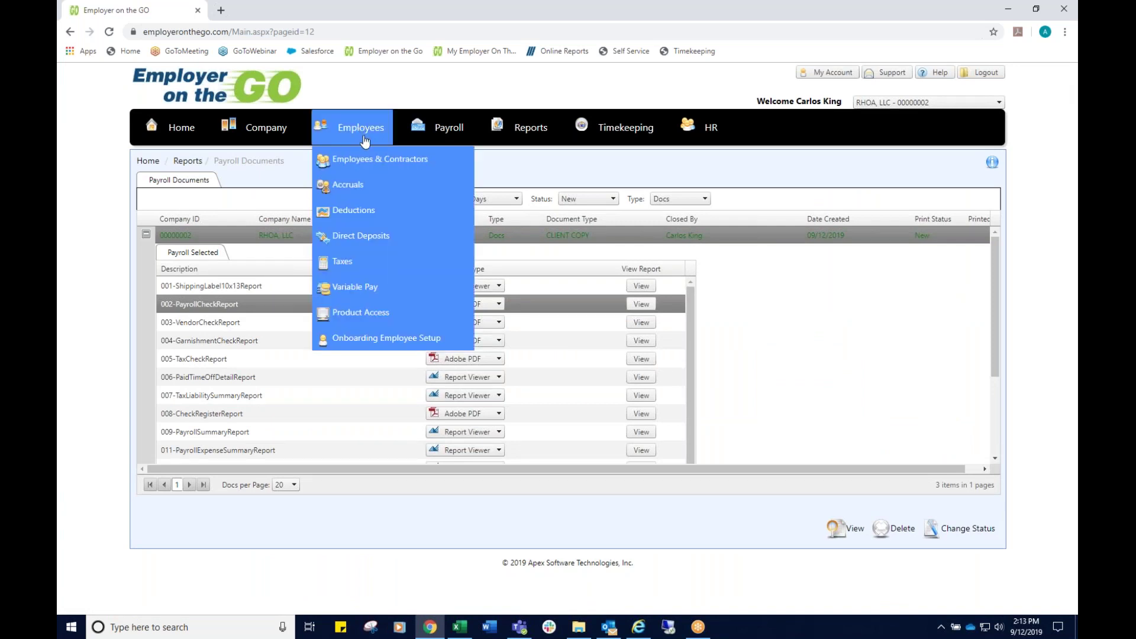